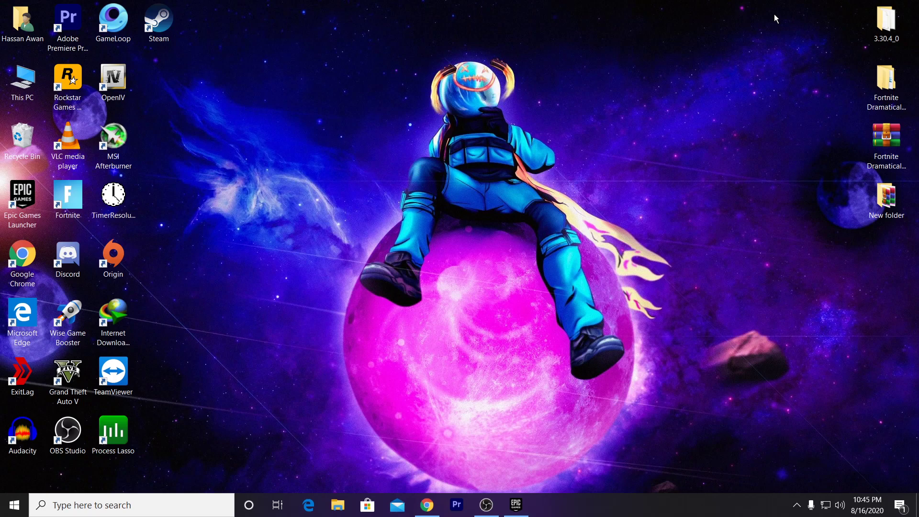
In Chrome, view the RiPEX YouTube channel and return to the Epic Games article on Fortnite crashes and technical issues.
left_click(428, 505)
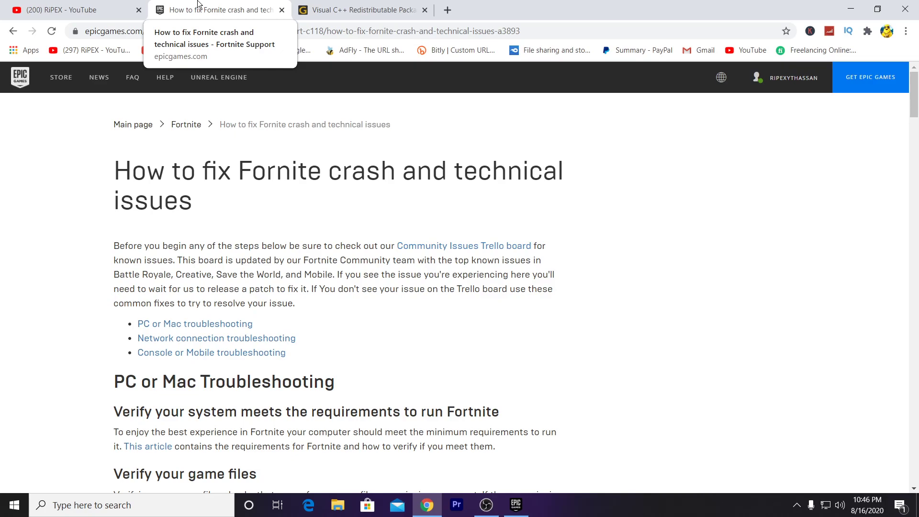
left_click(60, 4)
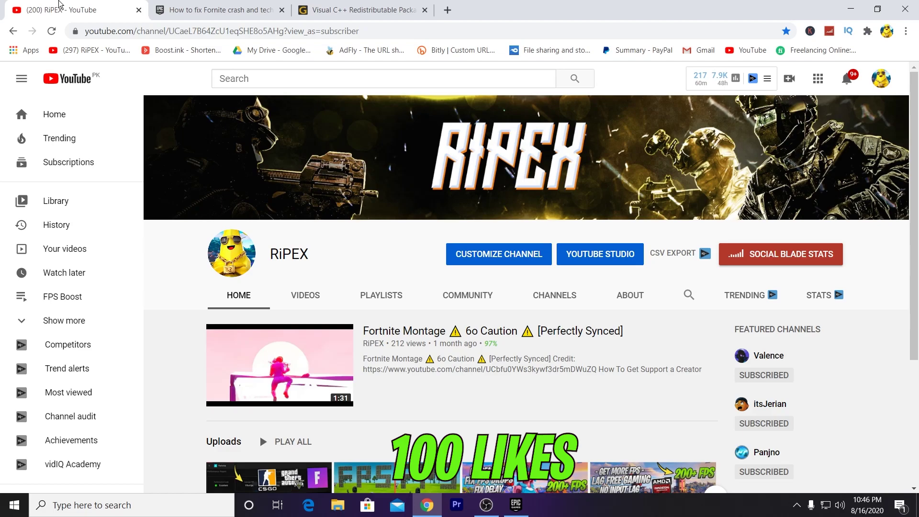
left_click(233, 6)
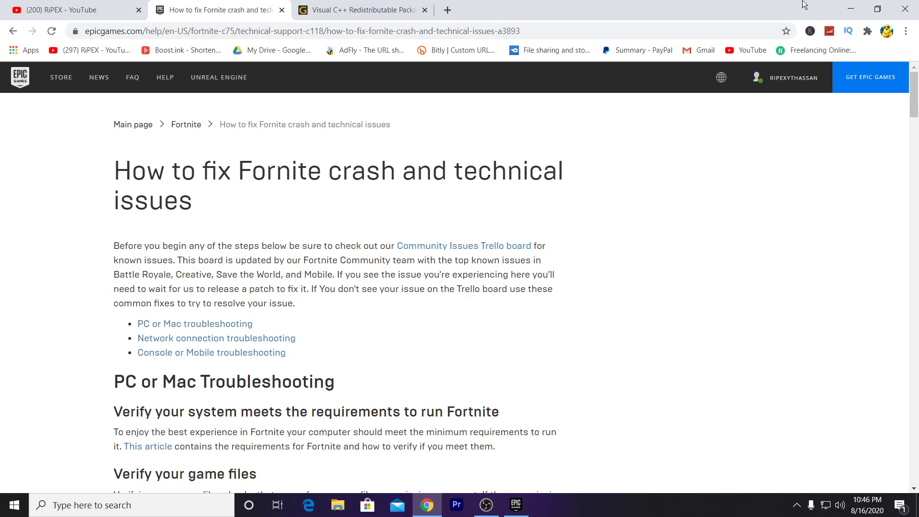
left_click(851, 9)
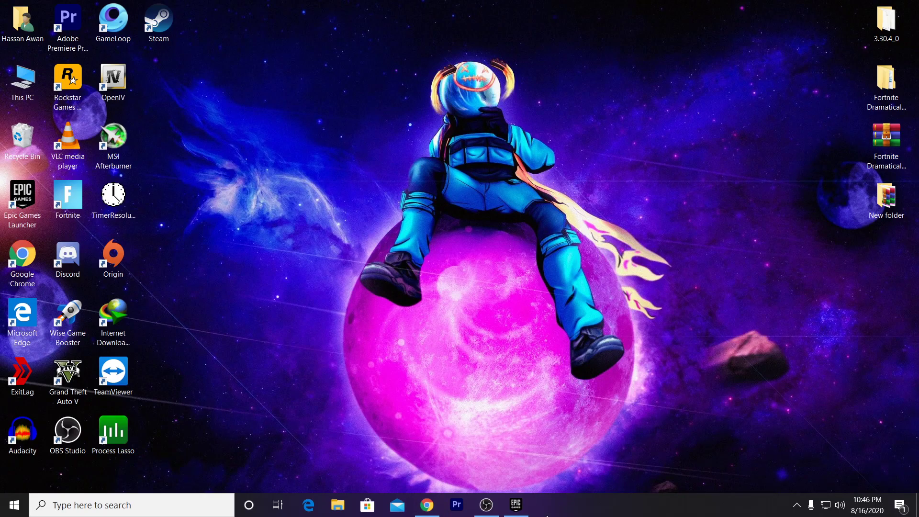
Switch to the Epic Games Launcher and look up Fortnite's management options, including Verify, in the library.
left_click(519, 510)
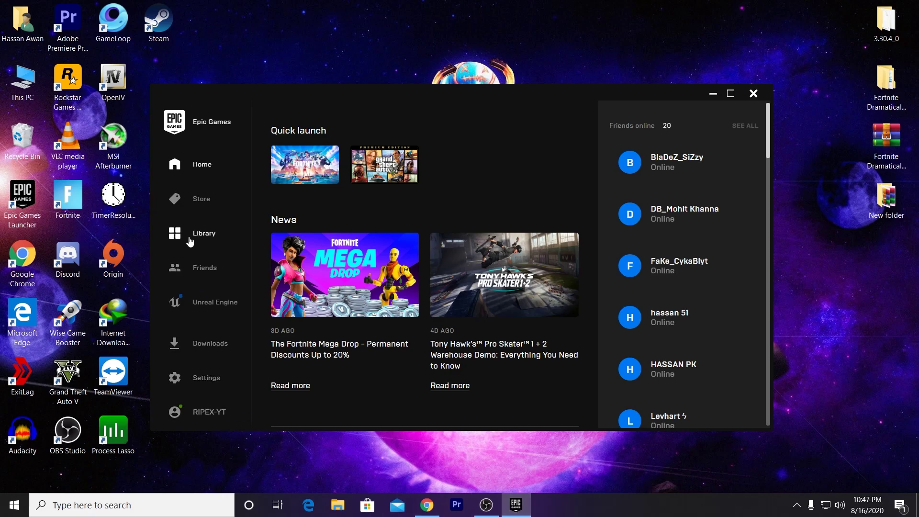
left_click(180, 237)
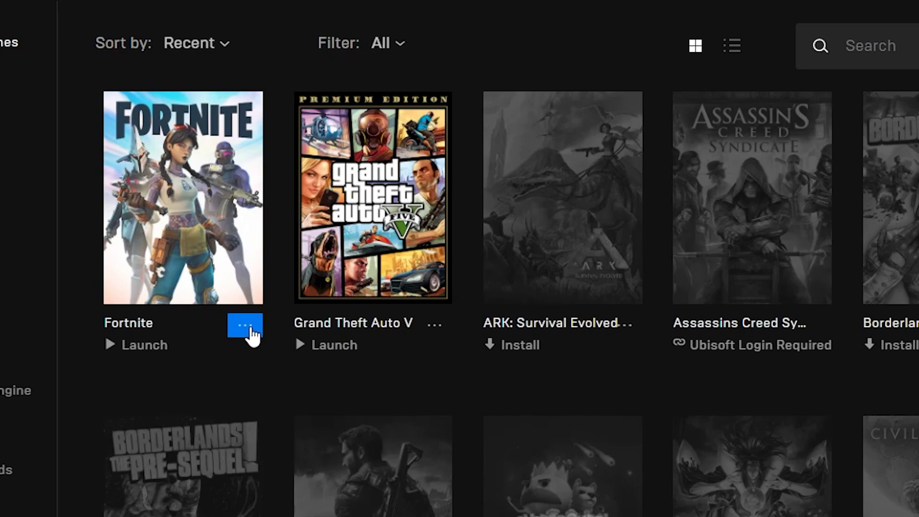
left_click(249, 335)
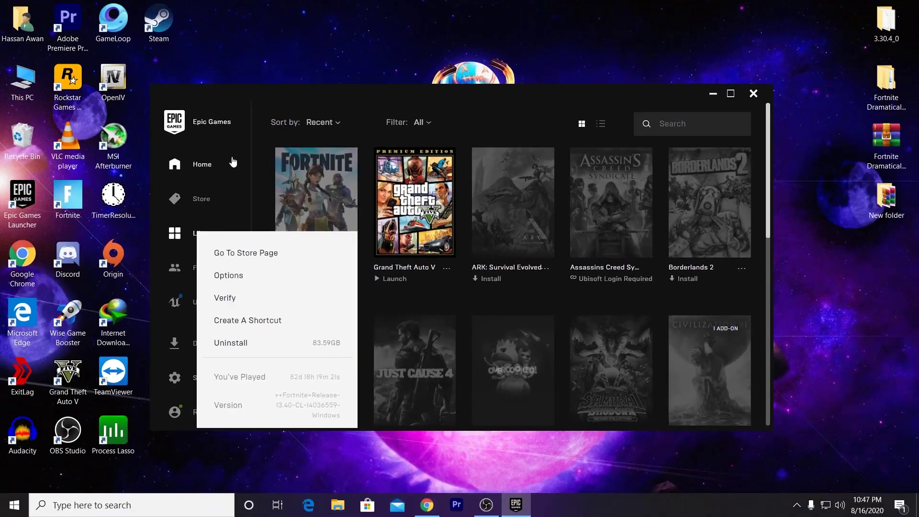
left_click(186, 169)
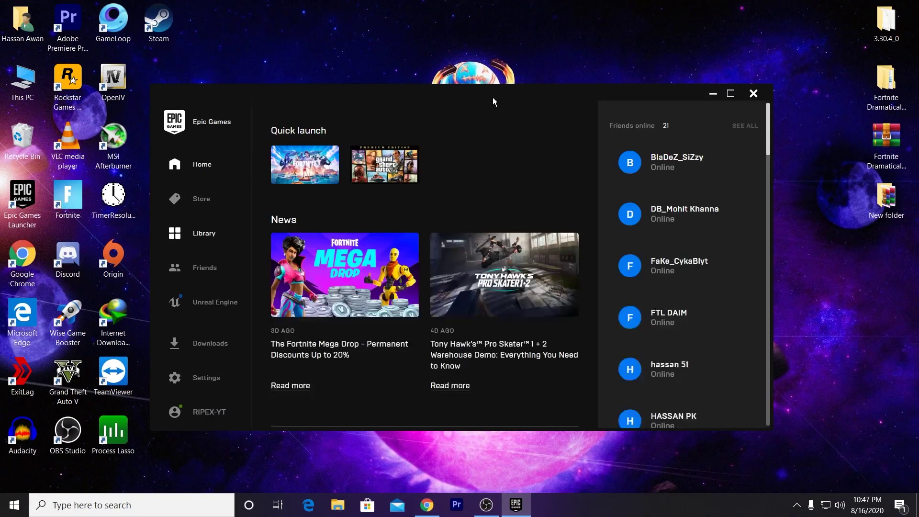
left_click(712, 94)
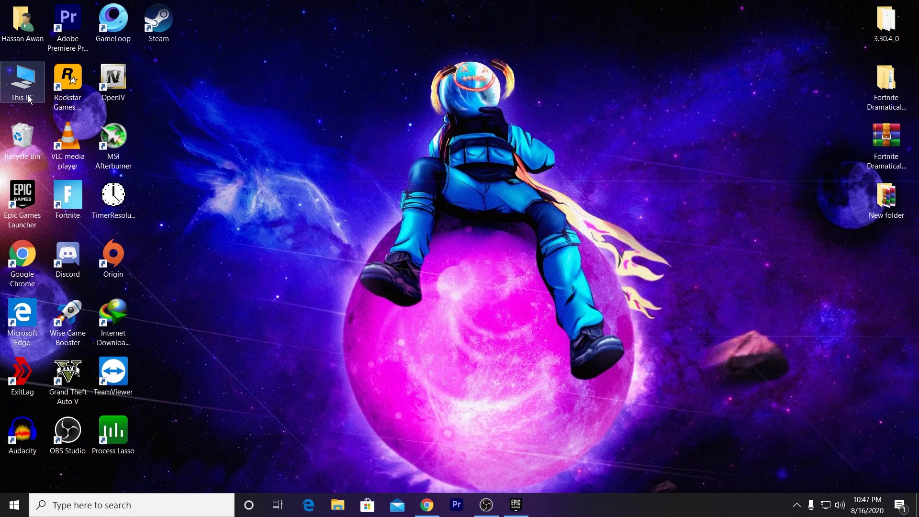
Open AMD Radeon Software from the desktop and check the driver version and update status.
right_click(336, 181)
left_click(369, 188)
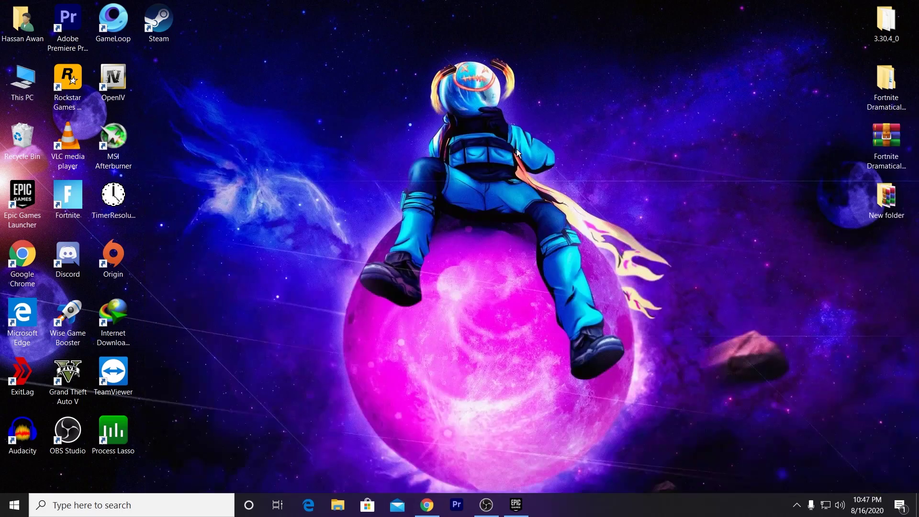
right_click(321, 160)
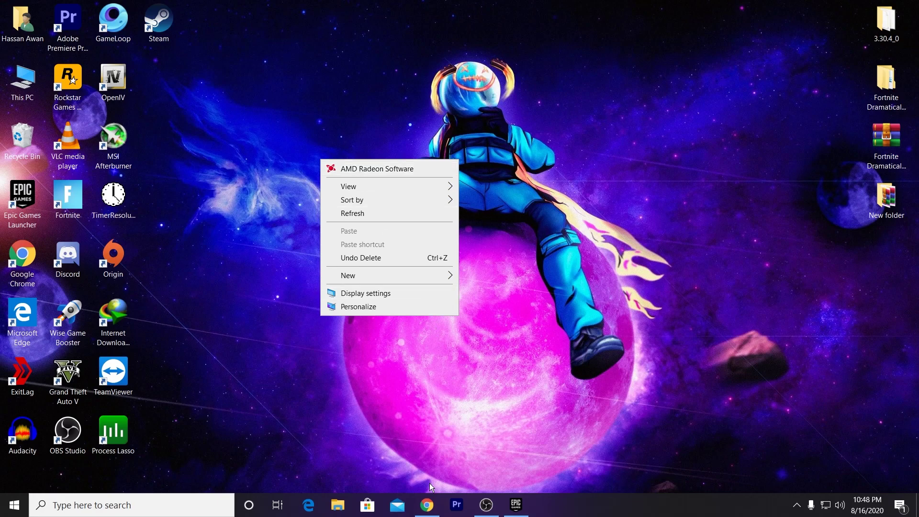
left_click(376, 171)
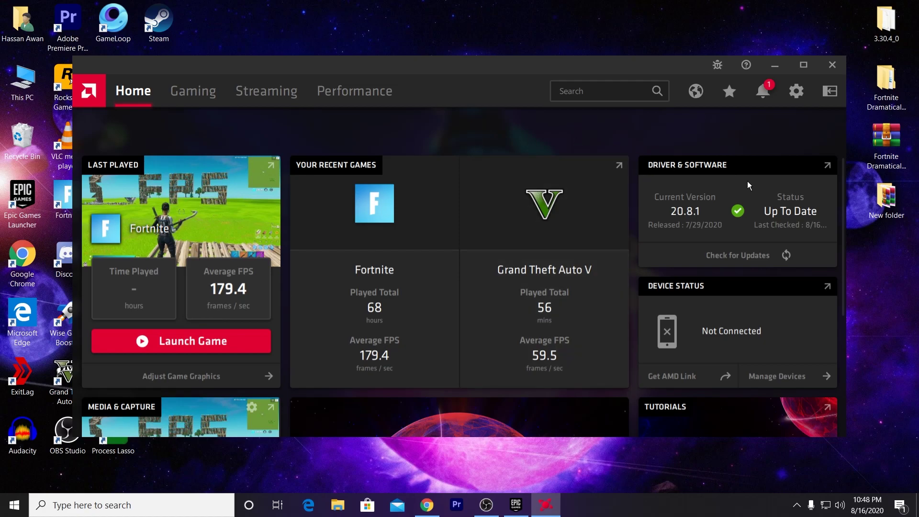
left_click(741, 266)
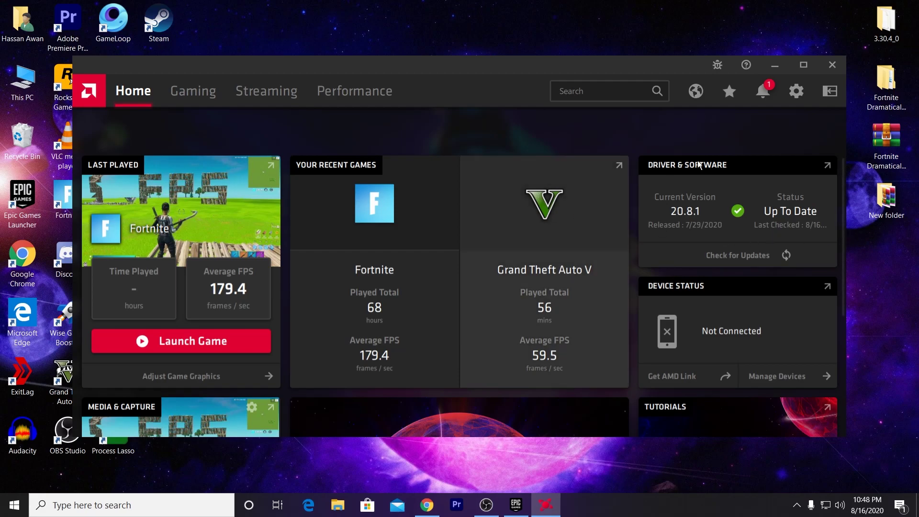
left_click(775, 65)
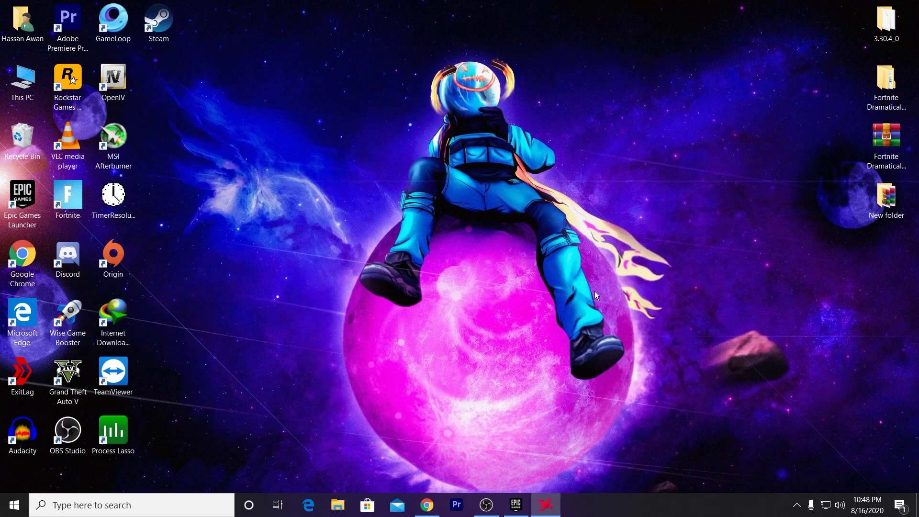
Open the AMD drivers and support page in a new Chrome tab and go to the Radeon auto-detect driver download.
left_click(430, 514)
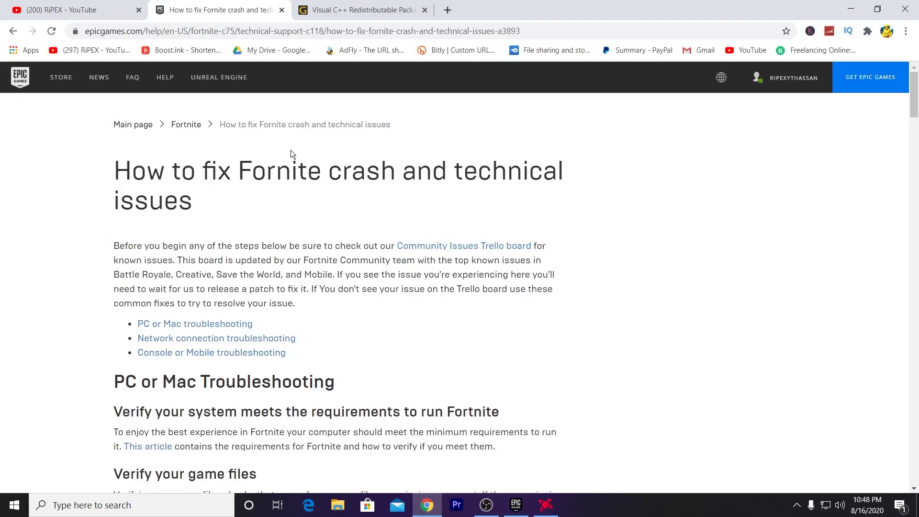
left_click(443, 9)
type("am")
key("Return")
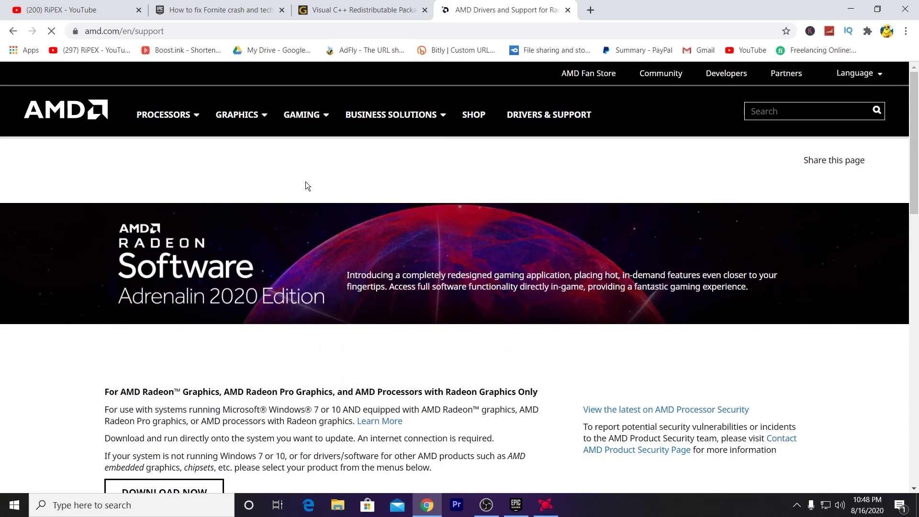
scroll(307, 186, "down", 4)
left_click(163, 294)
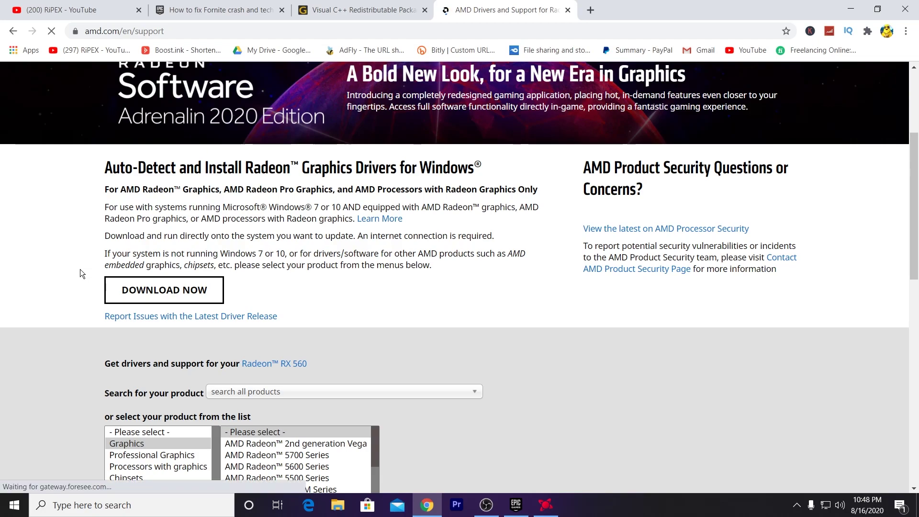
Open the NVIDIA driver downloads page in another new tab and search for drivers with the product type GeForce.
left_click(593, 10)
type("n")
key("Return")
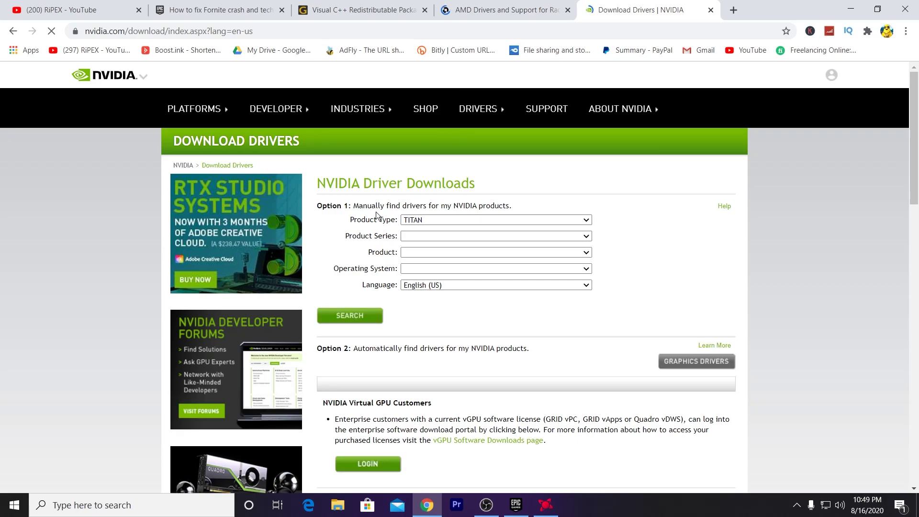
left_click(516, 218)
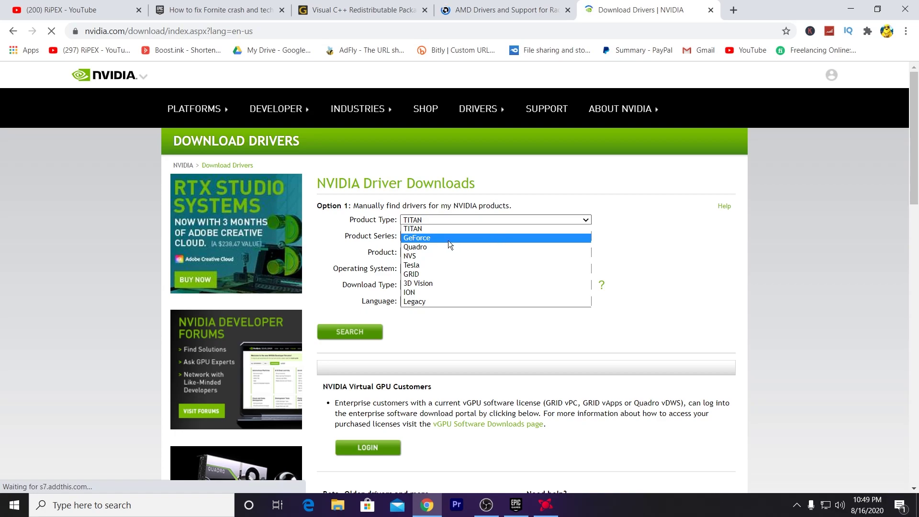
left_click(416, 237)
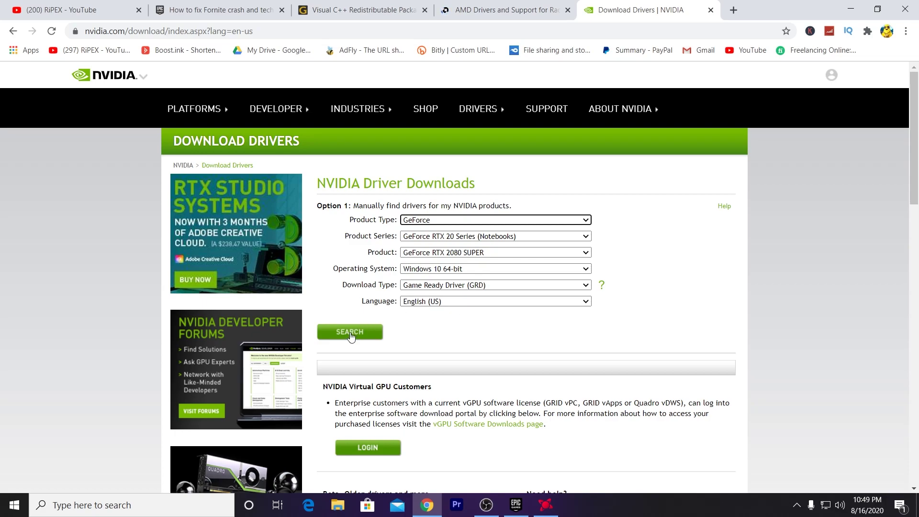
left_click(361, 329)
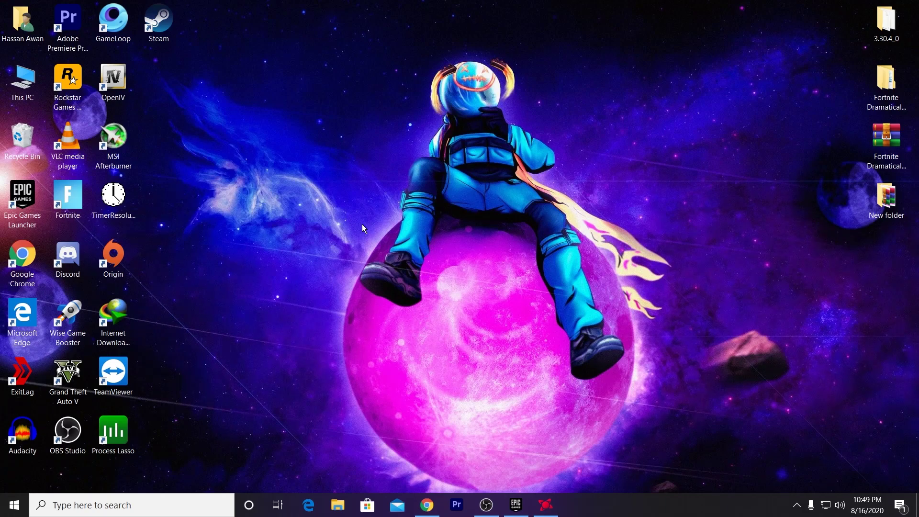
Browse from This PC to F:\Fortnite\FortniteGame\Binaries\Win64 and locate the FortniteClient-Win64-Shipping application.
double_click(20, 85)
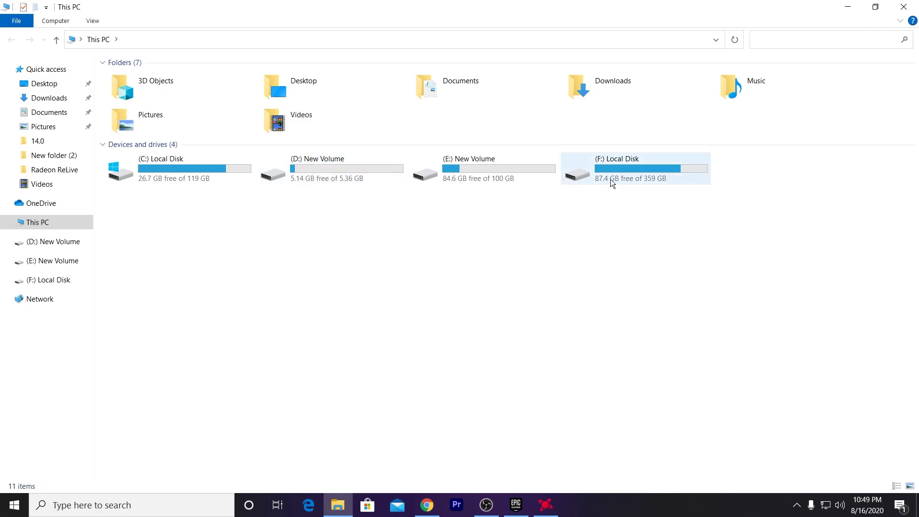
double_click(609, 162)
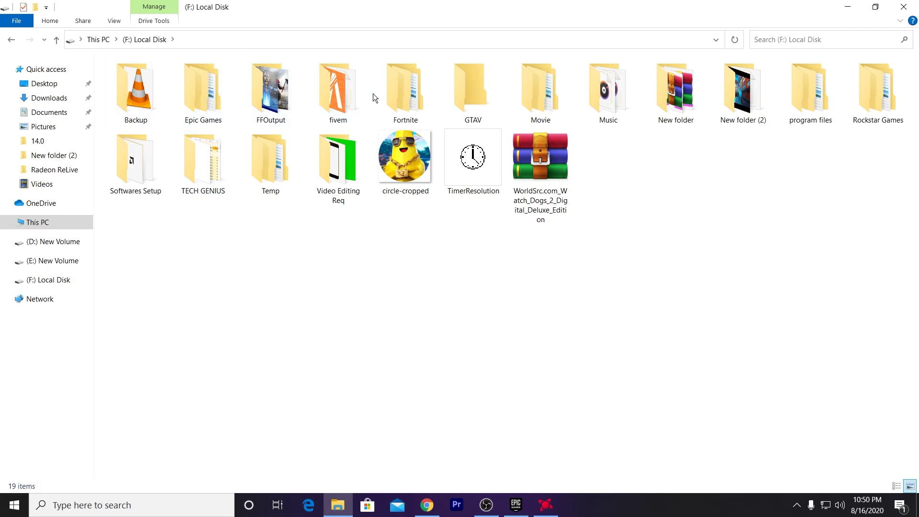
double_click(409, 83)
double_click(194, 104)
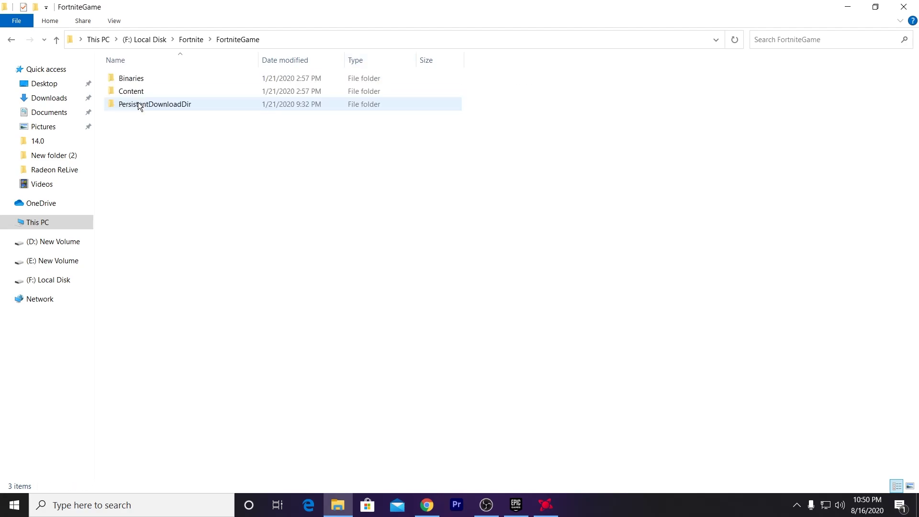
double_click(134, 79)
double_click(139, 88)
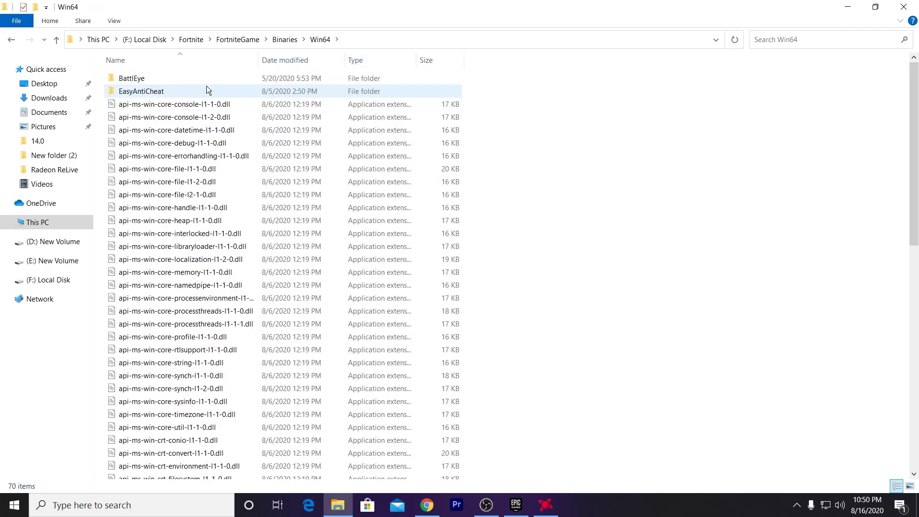
scroll(214, 253, "down", 6)
scroll(214, 253, "down", 5)
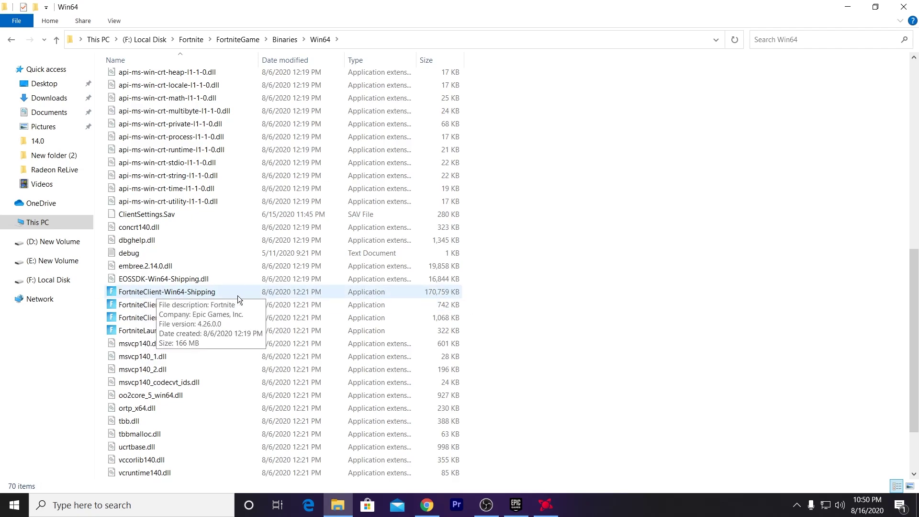
right_click(148, 292)
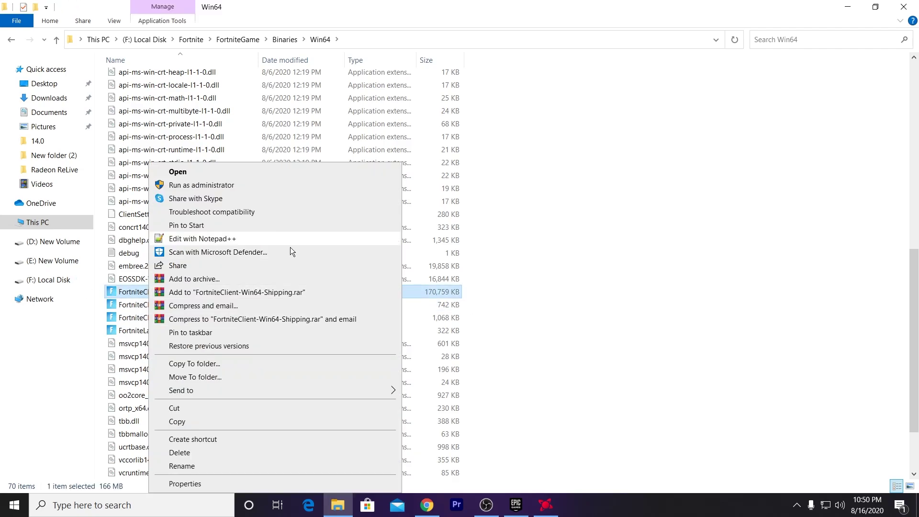
left_click(189, 483)
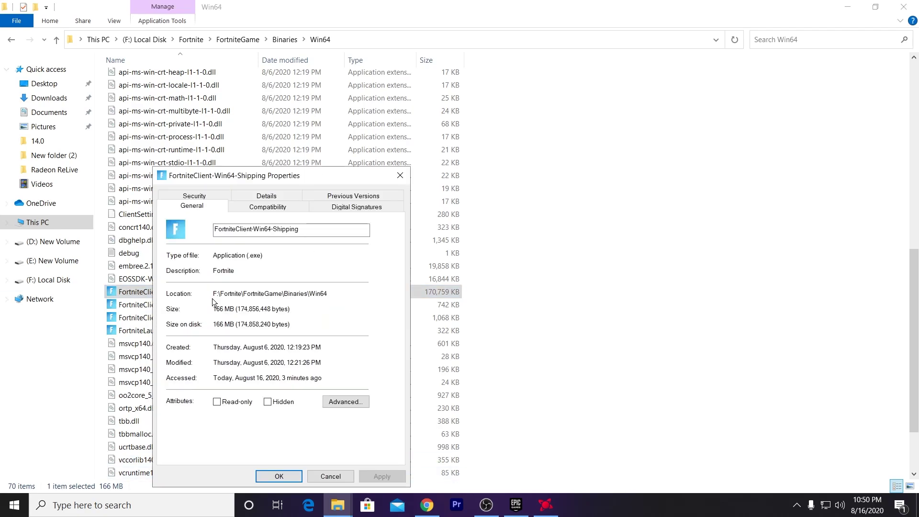
left_click(558, 280)
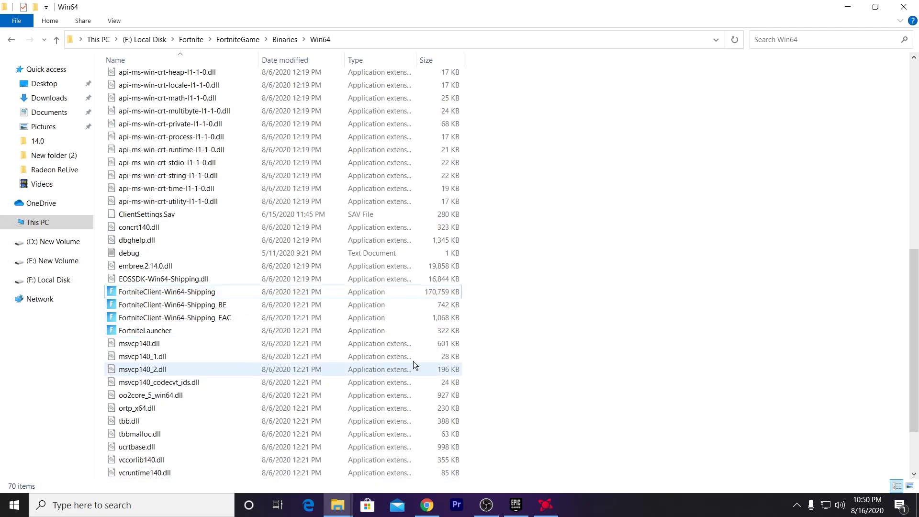
Set FortniteClient-Win64-Shipping to run in compatibility mode for Windows 8, apply the change, and close the properties and the folder window.
right_click(125, 292)
left_click(155, 485)
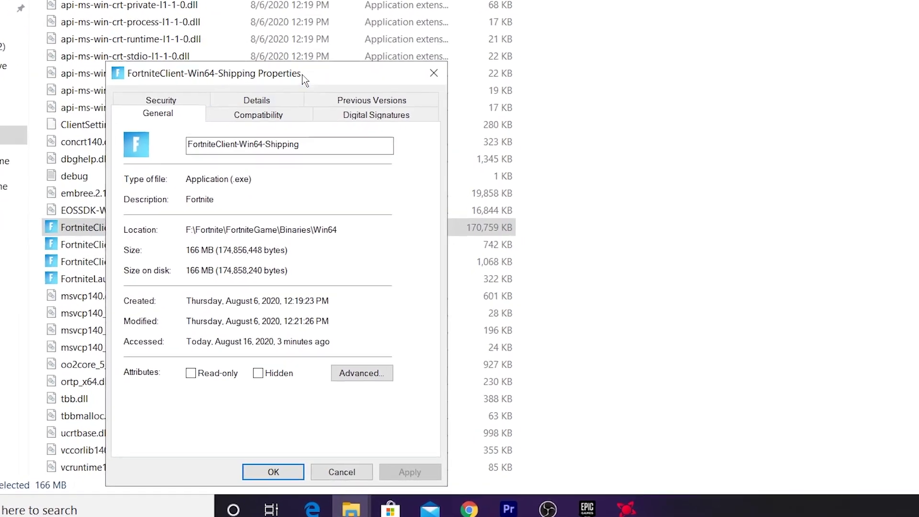
left_click(390, 2)
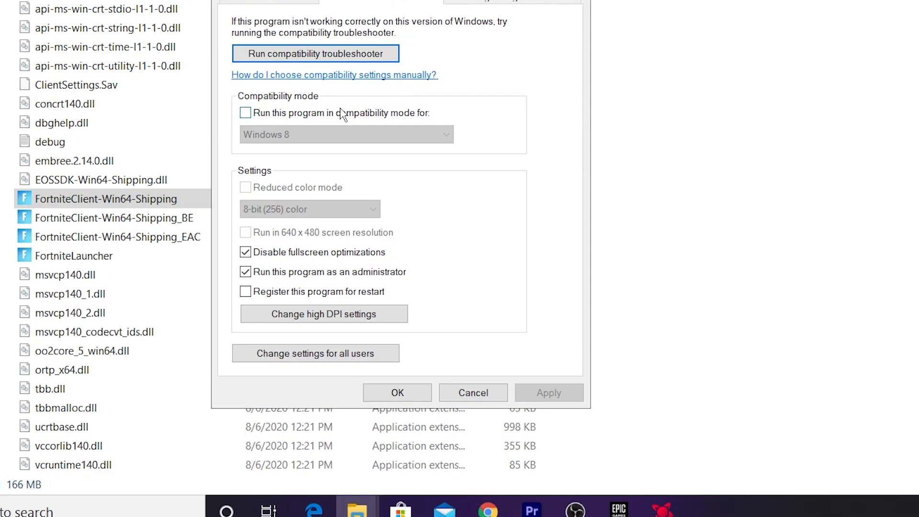
left_click(389, 116)
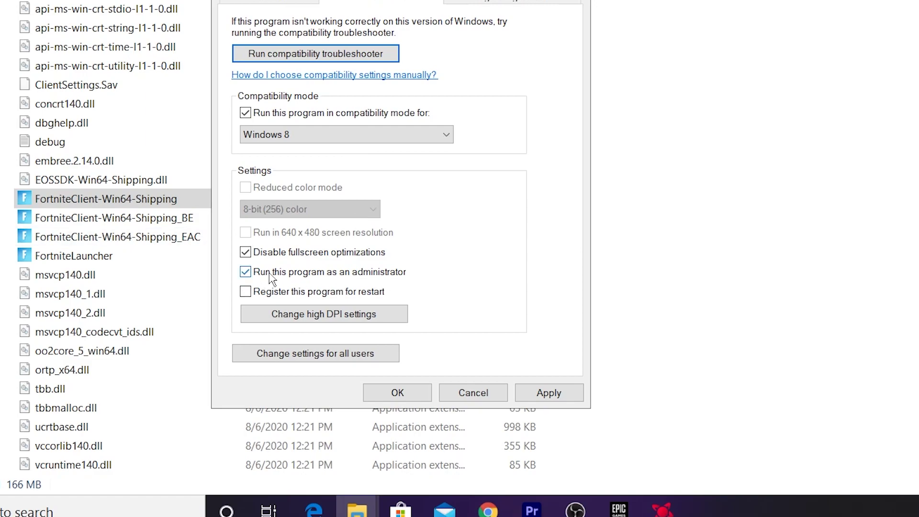
left_click(547, 393)
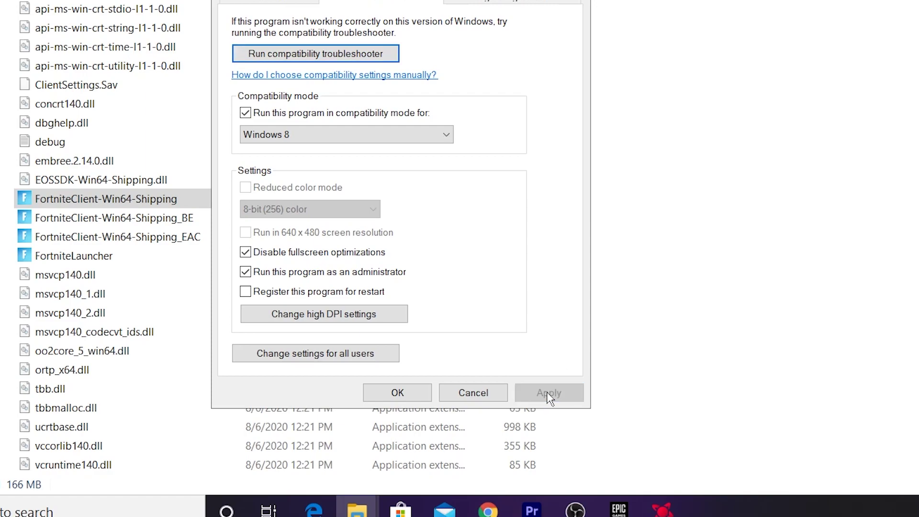
left_click(397, 393)
left_click_drag(580, 193, 406, 254)
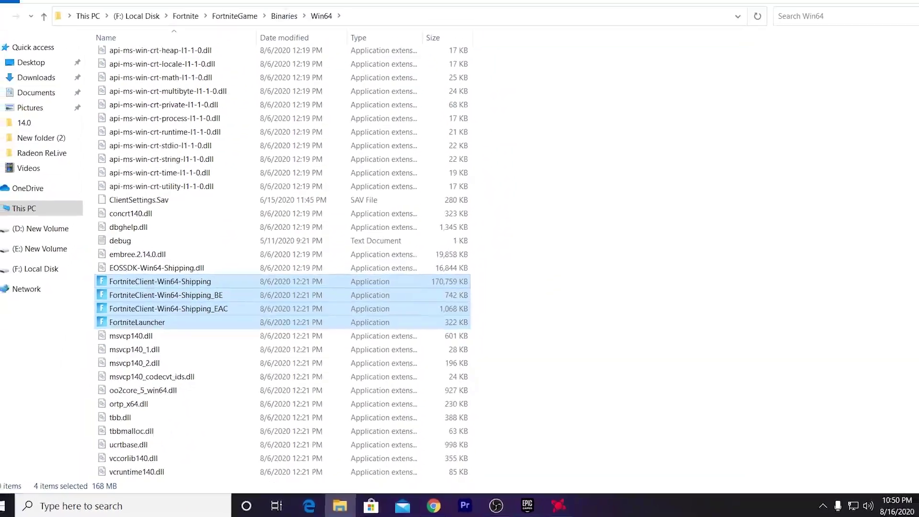
left_click(907, 6)
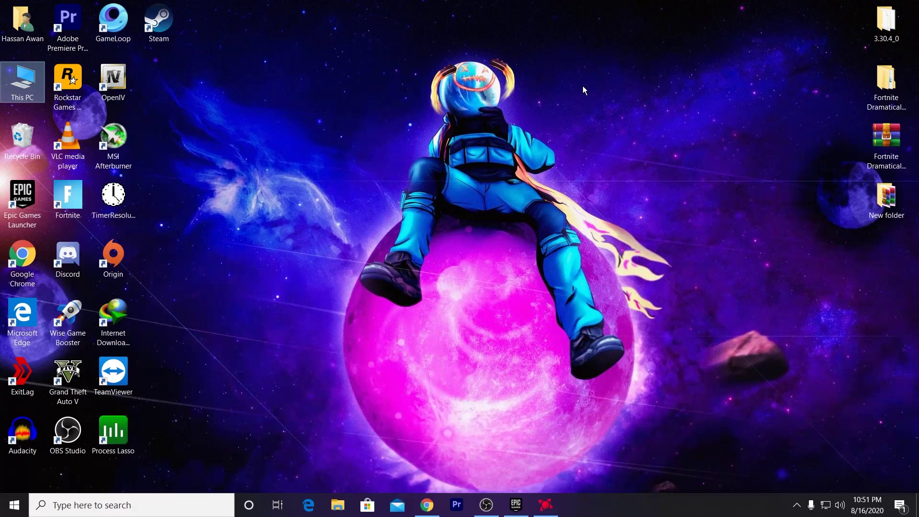
Switch to Chrome, find the Use DirectX 11 section of the Fortnite crash help article, highlight its heading, and minimize the browser.
left_click(427, 506)
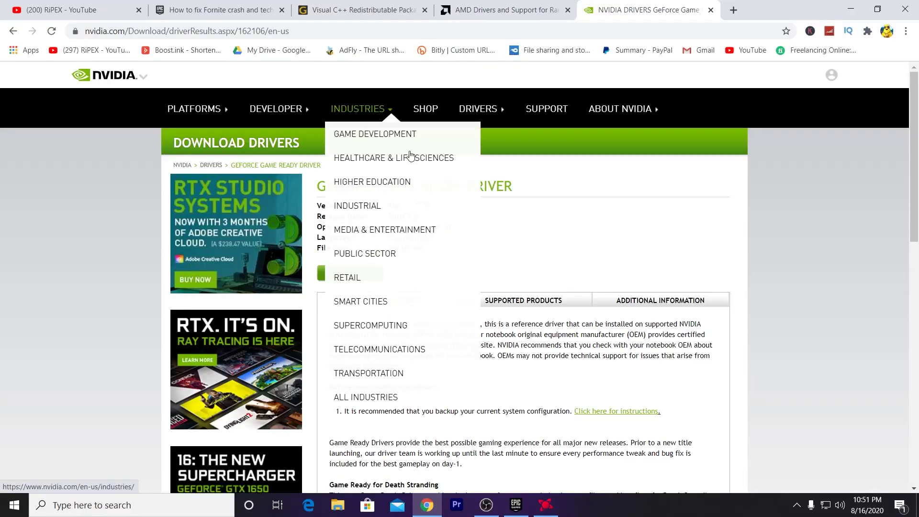
left_click(153, 6)
scroll(421, 179, "down", 20)
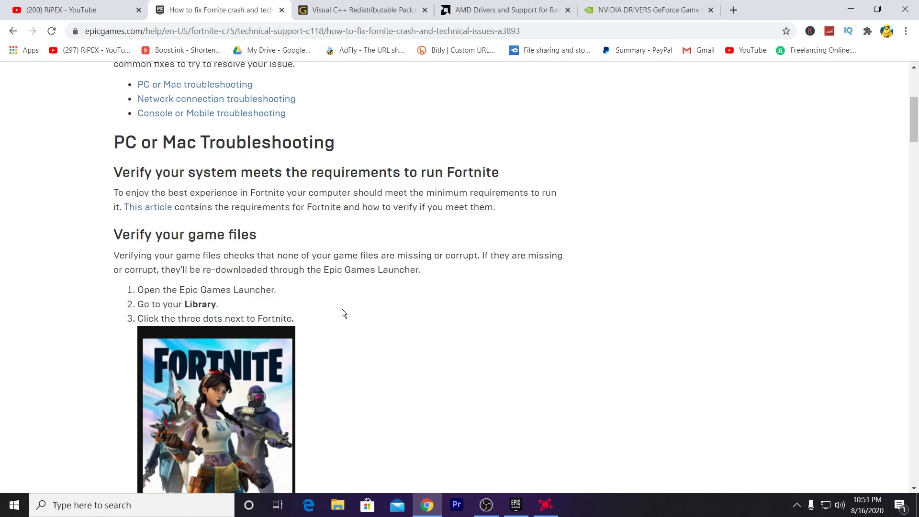
scroll(260, 222, "down", 3)
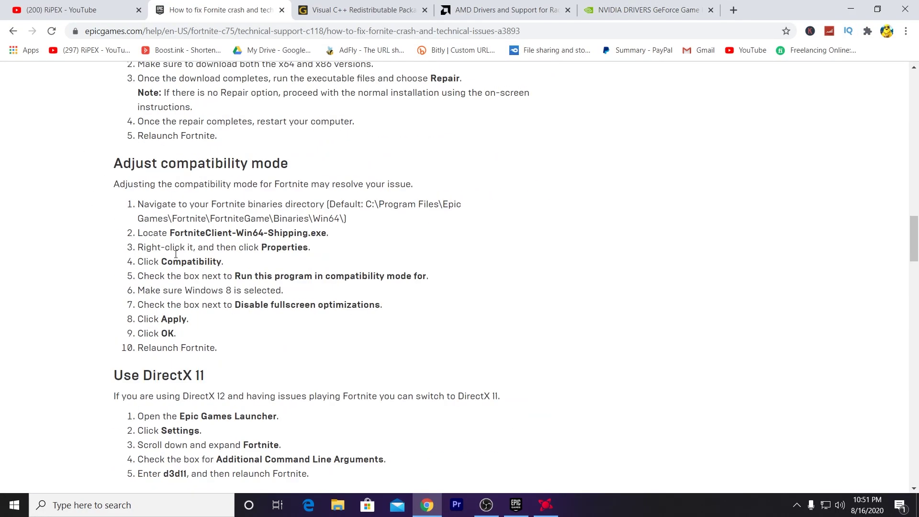
scroll(47, 281, "down", 5)
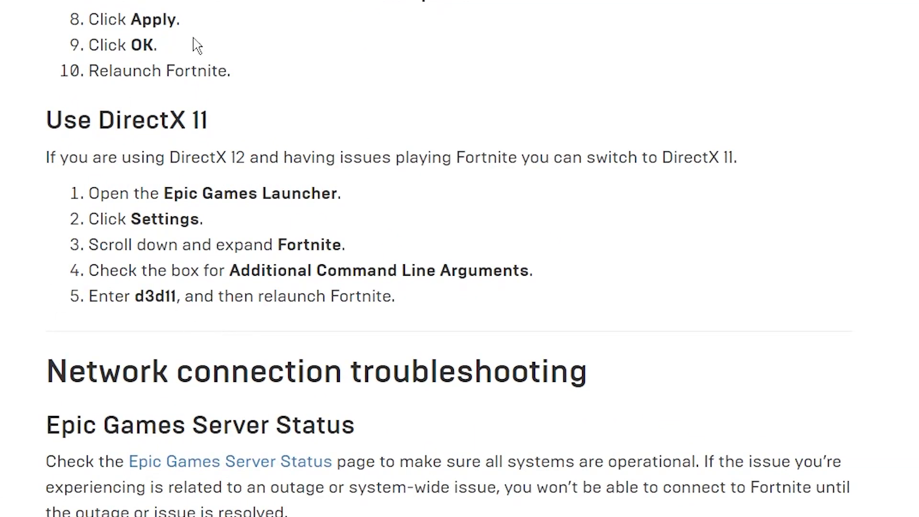
left_click_drag(44, 120, 231, 128)
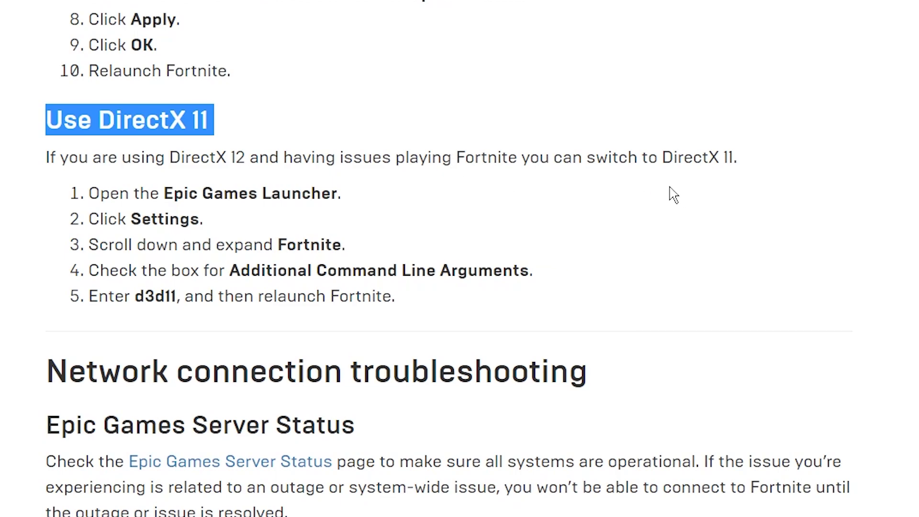
left_click(846, 5)
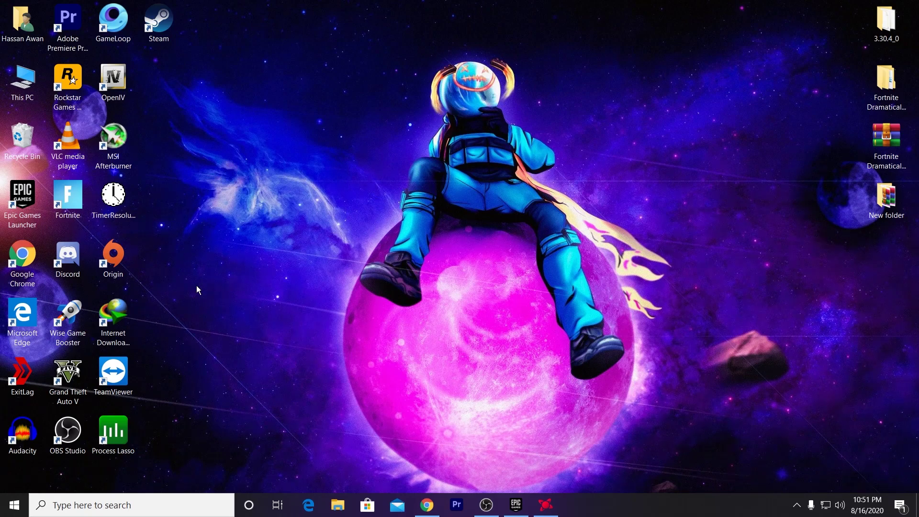
Open the Epic Games Launcher settings, maximize the window, expand Fortnite under Manage Games, and enable Additional Command Line Arguments with d3d11.
left_click(516, 506)
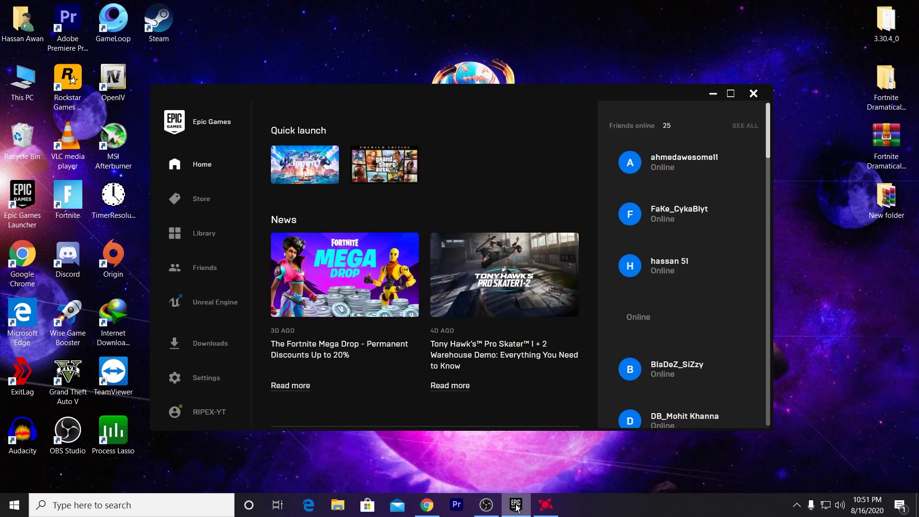
left_click(207, 378)
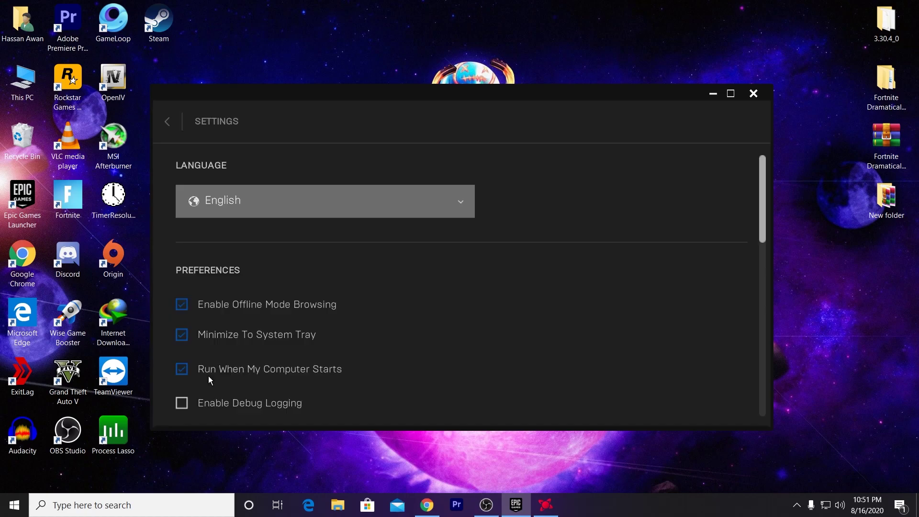
scroll(258, 318, "down", 10)
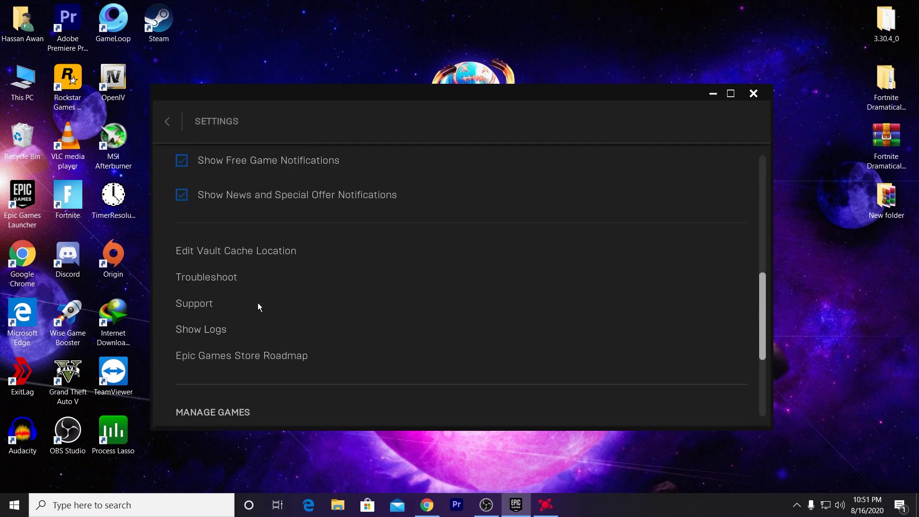
left_click(731, 93)
scroll(240, 269, "down", 3)
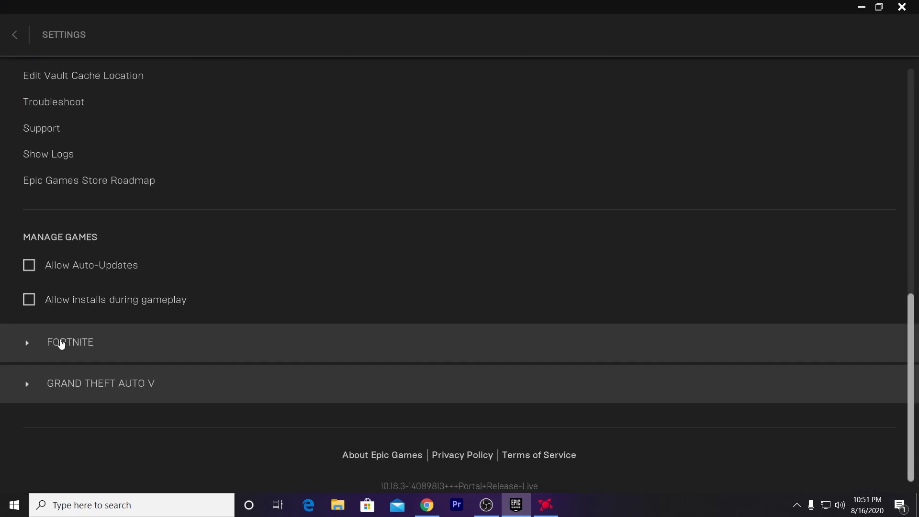
left_click(44, 350)
left_click(53, 382)
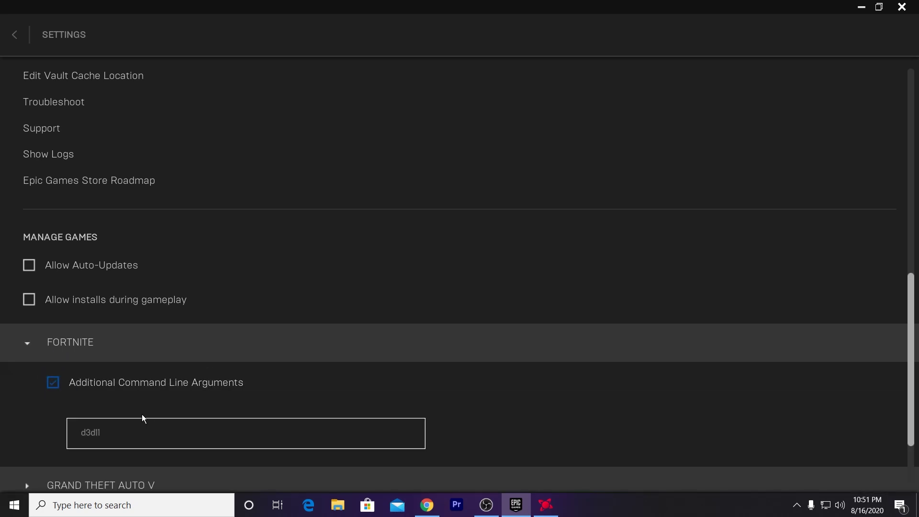
double_click(127, 434)
left_click(111, 432)
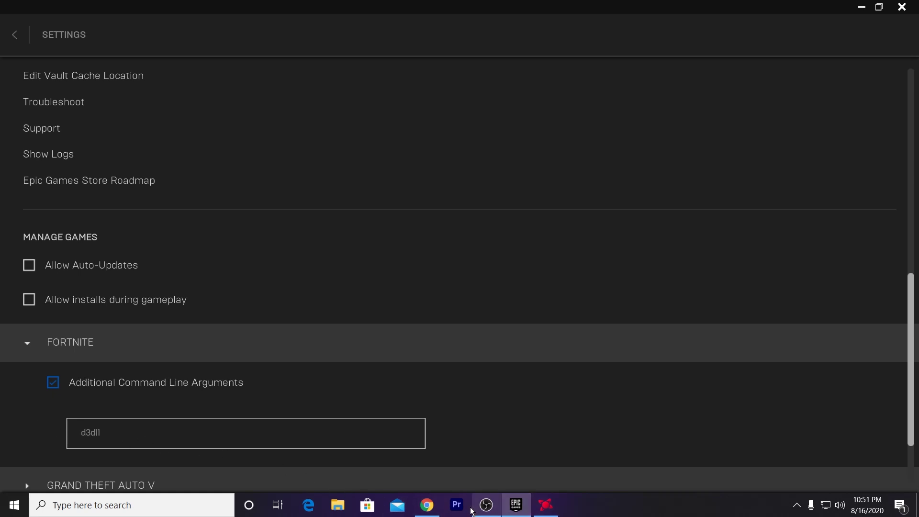
Return to the help article in Chrome and highlight the d3d11 argument in the DirectX 11 instructions.
mouse_move(427, 505)
left_click(426, 448)
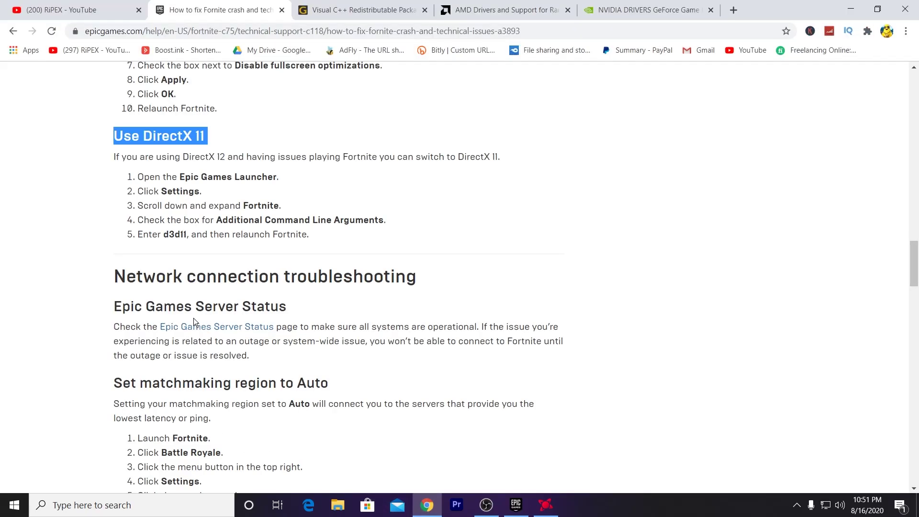
left_click_drag(163, 235, 187, 237)
left_click(185, 236)
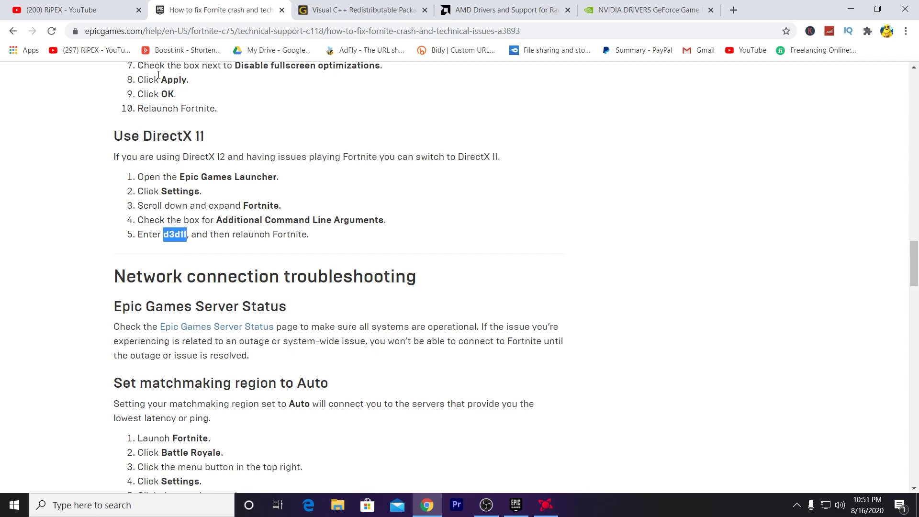
mouse_move(551, 514)
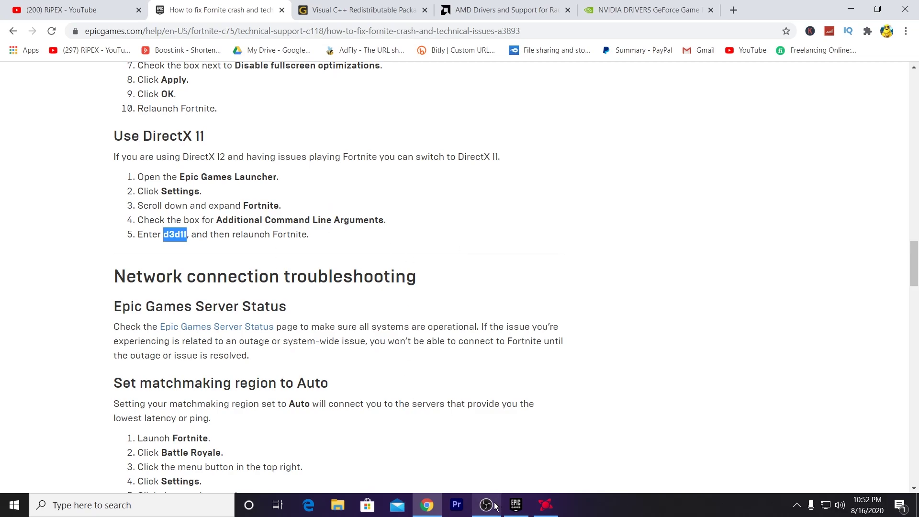
Switch to the Epic Games Launcher, check Fortnite's argument field, collapse the Fortnite section, leave the settings, and minimize the launcher.
left_click(517, 512)
double_click(178, 437)
left_click(120, 443)
left_click(39, 341)
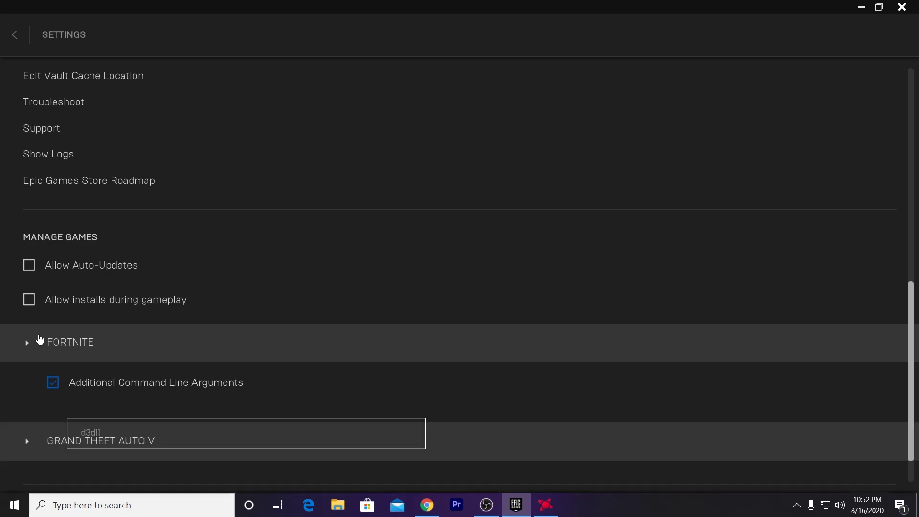
left_click(30, 45)
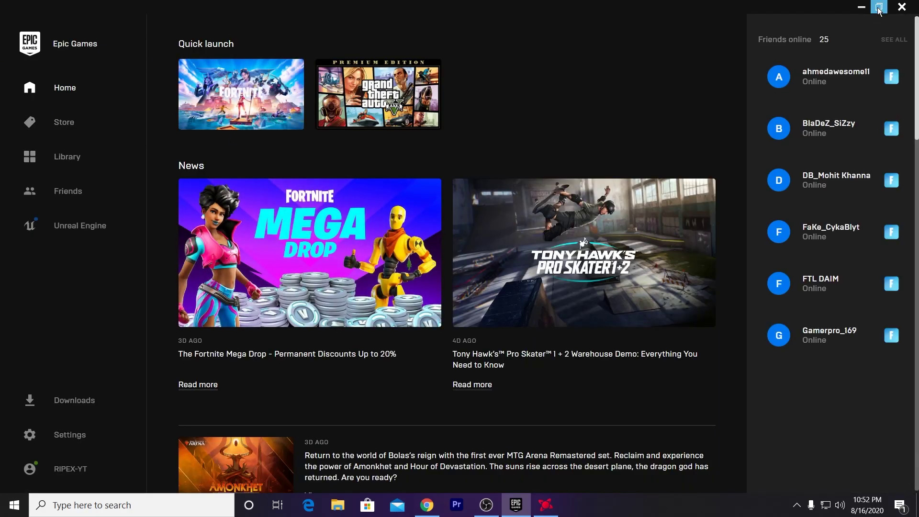
left_click(862, 7)
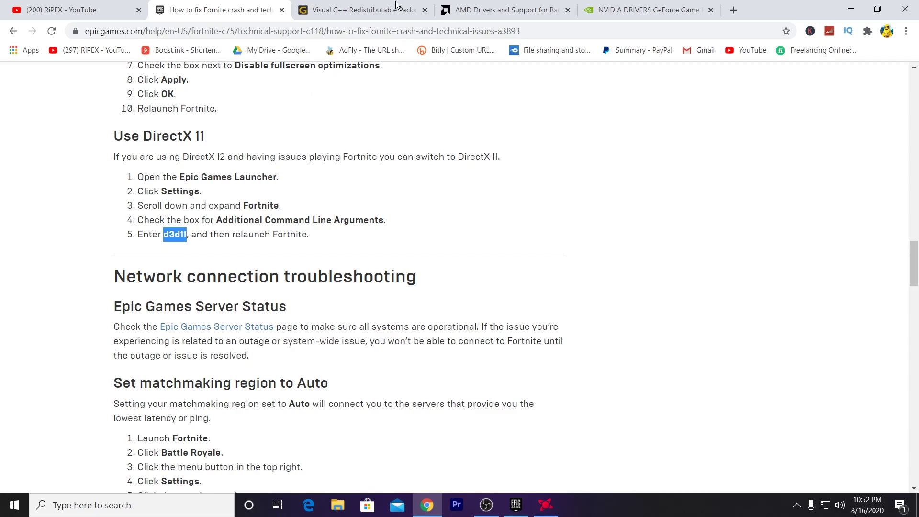
Open the Visual C++ Redistributable Packages page in Chrome and locate the full setup v2018 download.
left_click(357, 4)
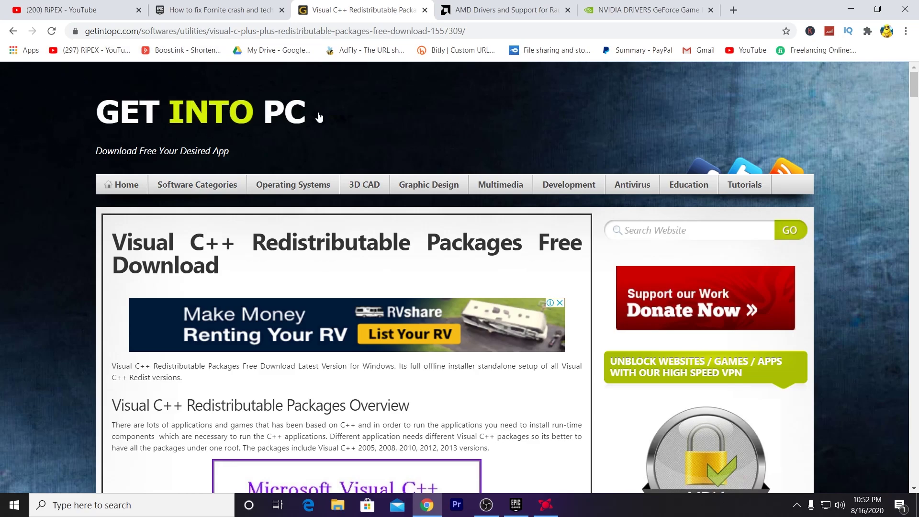
scroll(582, 265, "down", 20)
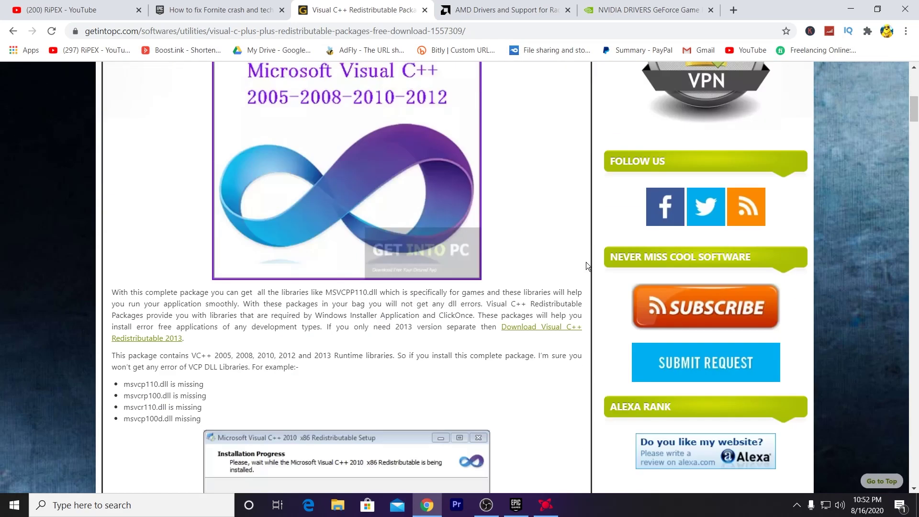
scroll(342, 228, "down", 1)
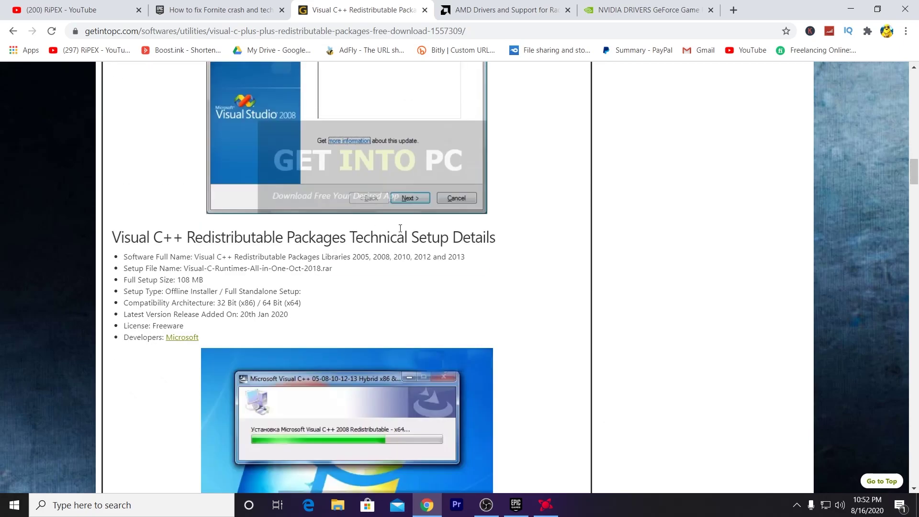
scroll(455, 232, "up", 6)
scroll(146, 271, "down", 6)
scroll(157, 263, "down", 7)
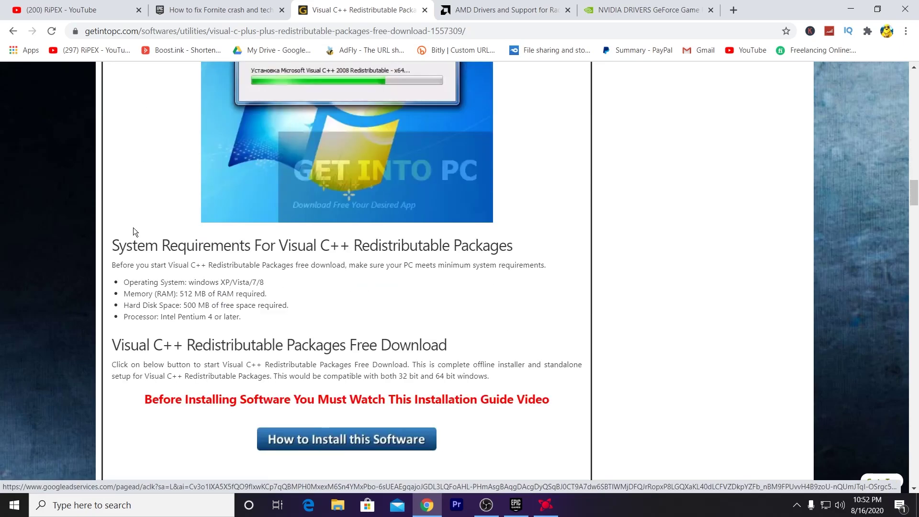
scroll(97, 211, "down", 6)
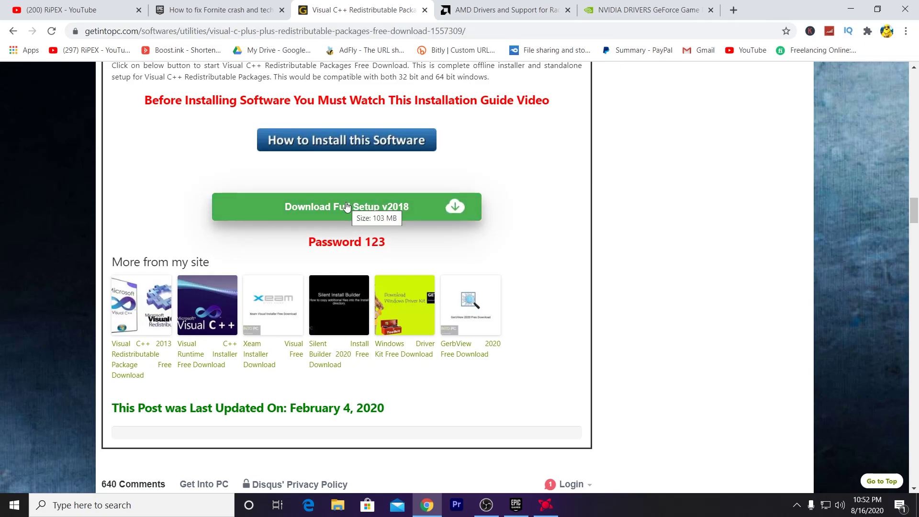
Request the Visual C++ full setup v2018 download, dismiss the download file dialog, and minimize Chrome.
left_click(325, 215)
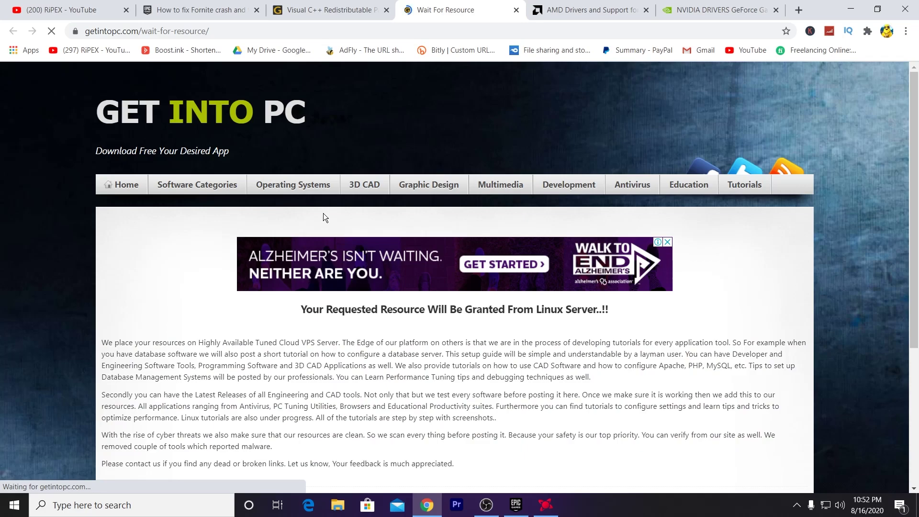
scroll(323, 217, "down", 4)
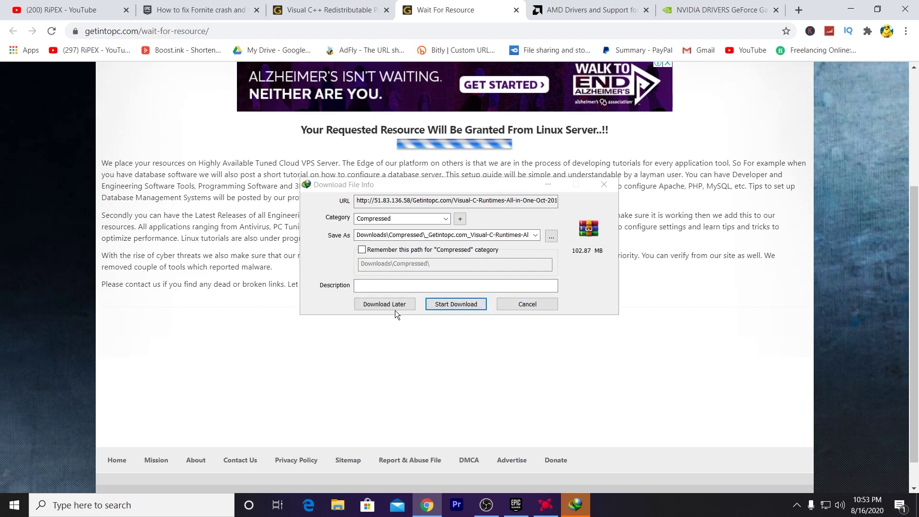
left_click(604, 185)
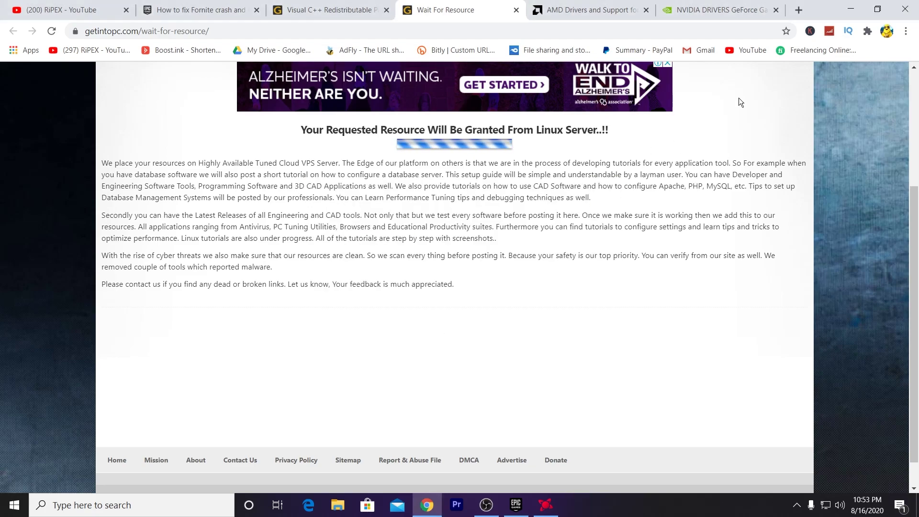
left_click(845, 9)
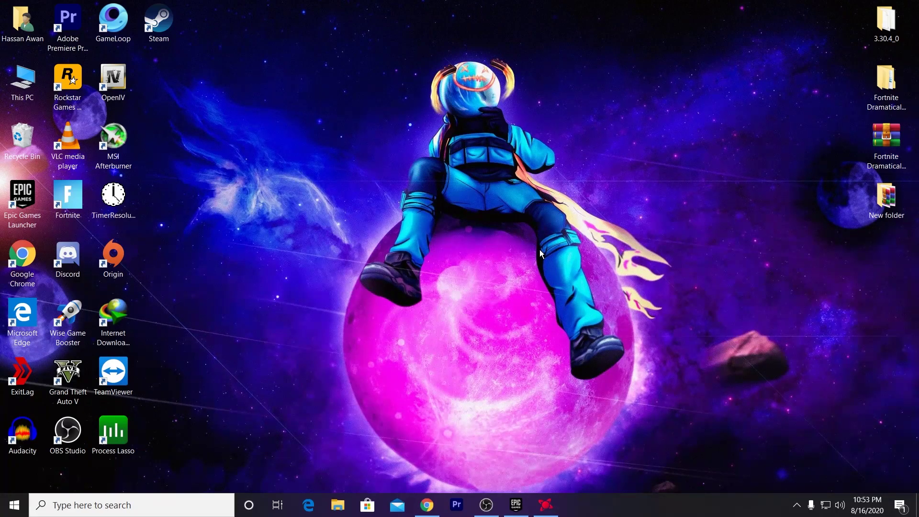
Move the Wise Game Booster shortcut to an empty area of the desktop and run it as administrator.
left_click_drag(60, 326, 265, 283)
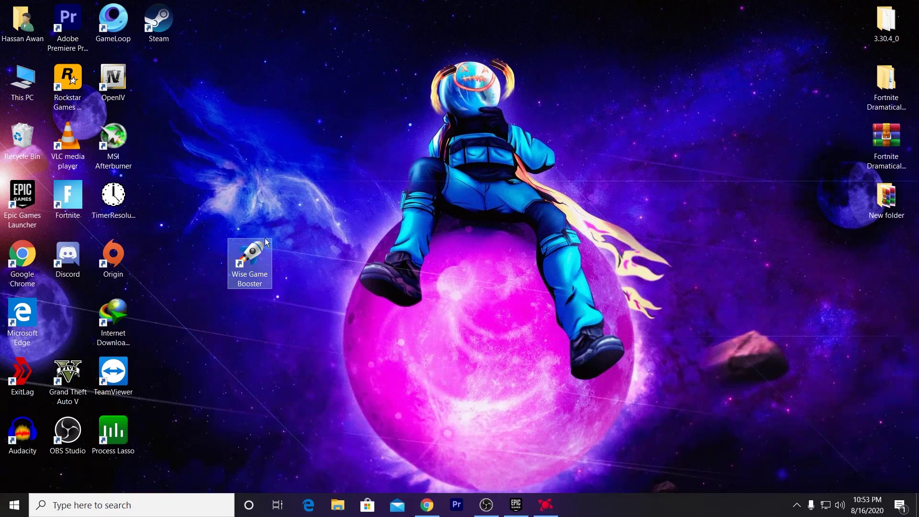
right_click(237, 262)
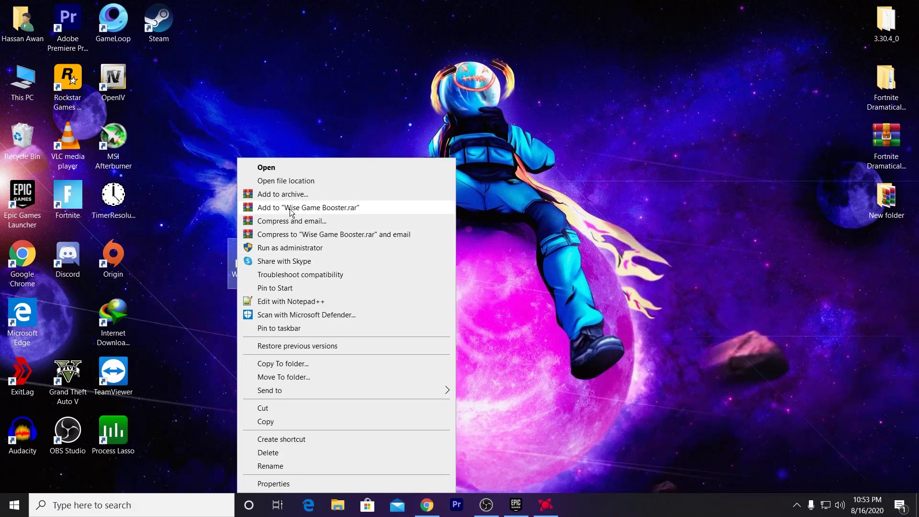
left_click(272, 246)
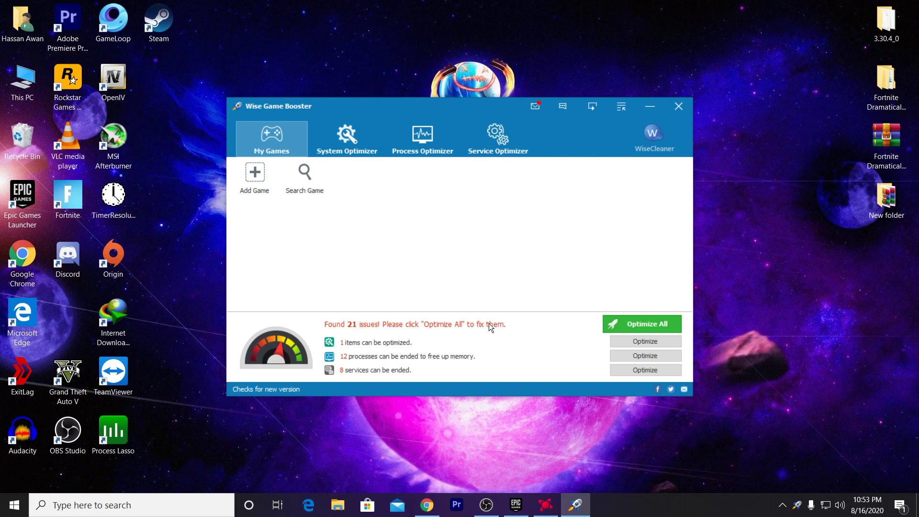
Review the System Optimizer and Process Optimizer in Wise Game Booster, return to My Games, and minimize the window.
left_click(352, 137)
left_click(402, 130)
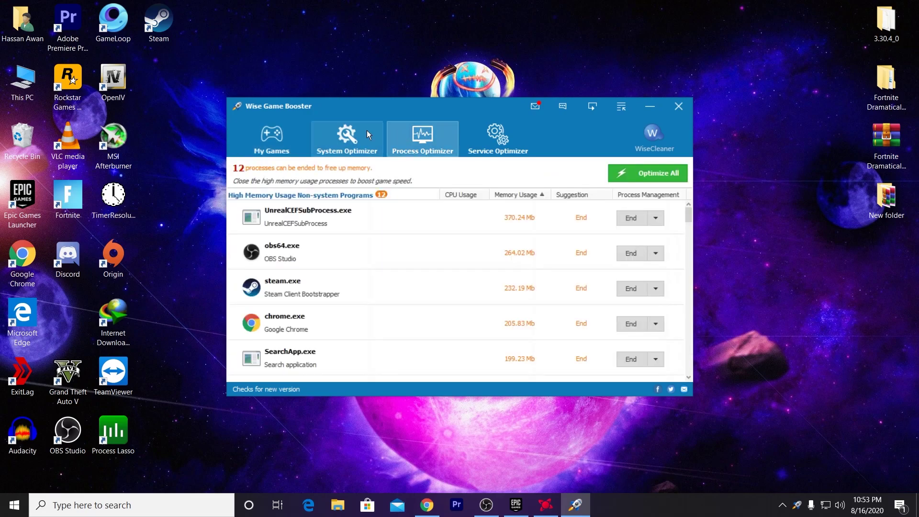
left_click(278, 144)
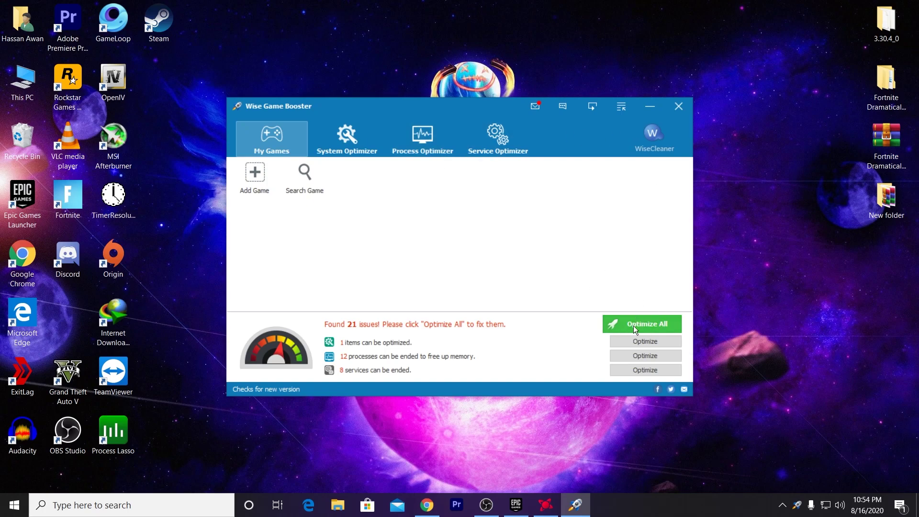
left_click(651, 108)
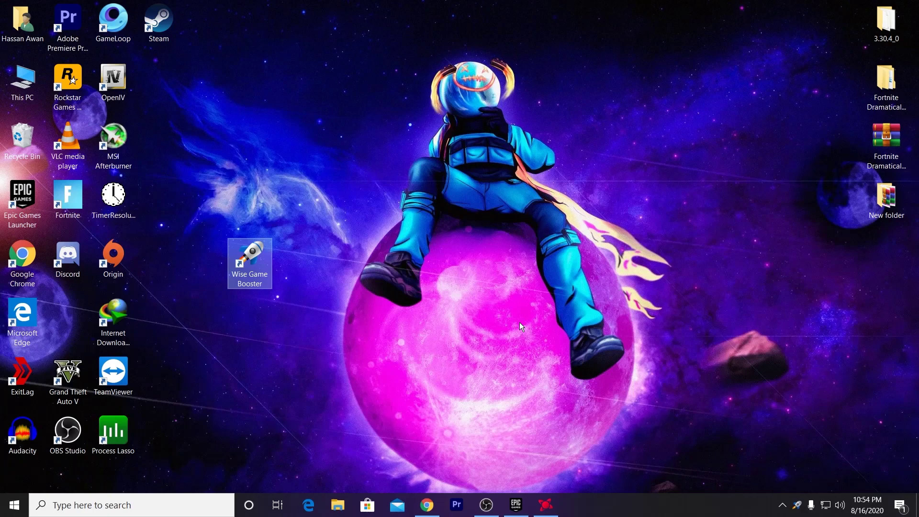
Open the Windows Update page under Update & Security in Windows Settings to check the update status.
left_click(13, 505)
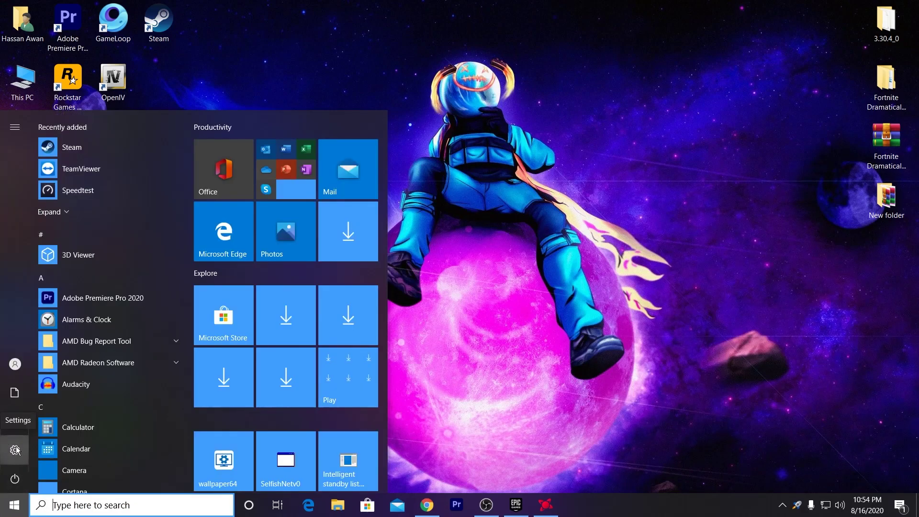
left_click(18, 449)
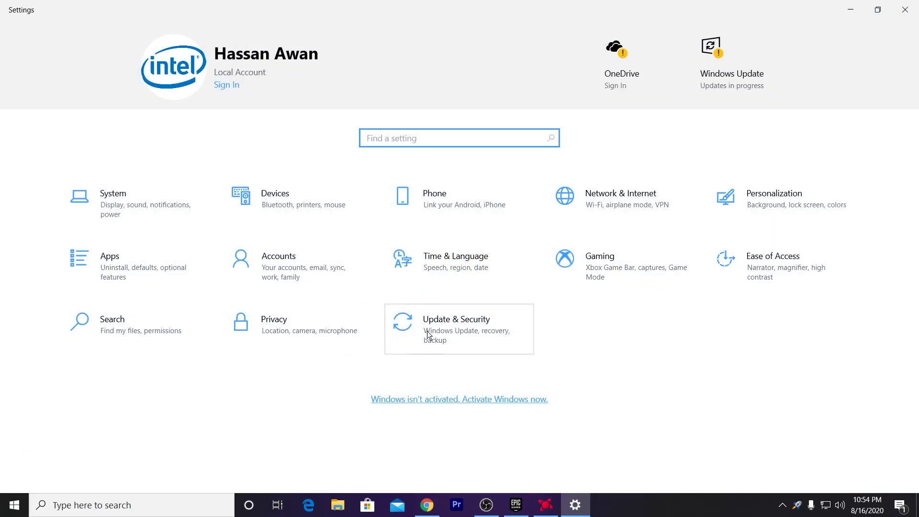
left_click(425, 334)
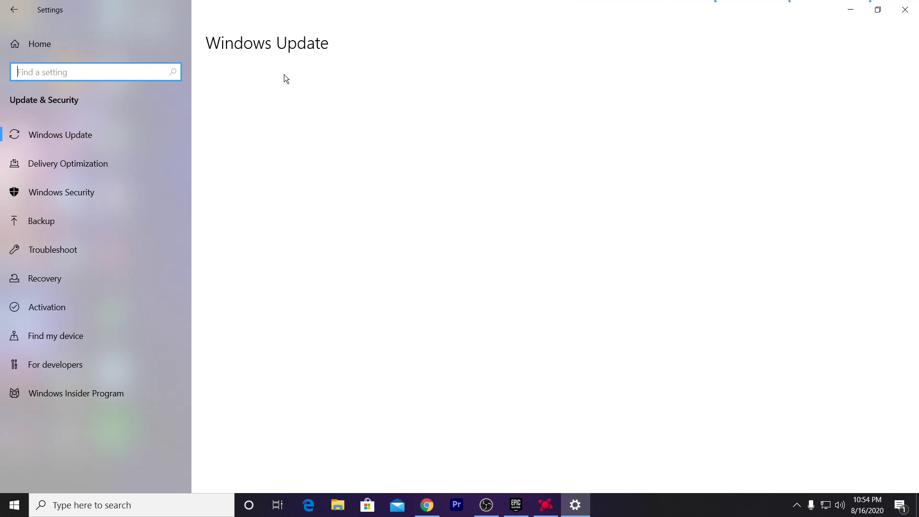
Return to the Settings home page and check the Game Mode setting in the Gaming category.
left_click(44, 48)
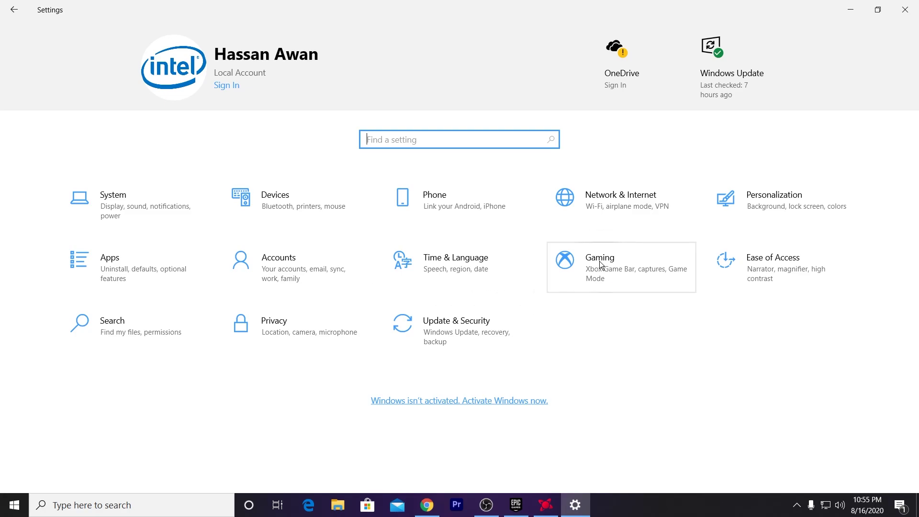
left_click(614, 267)
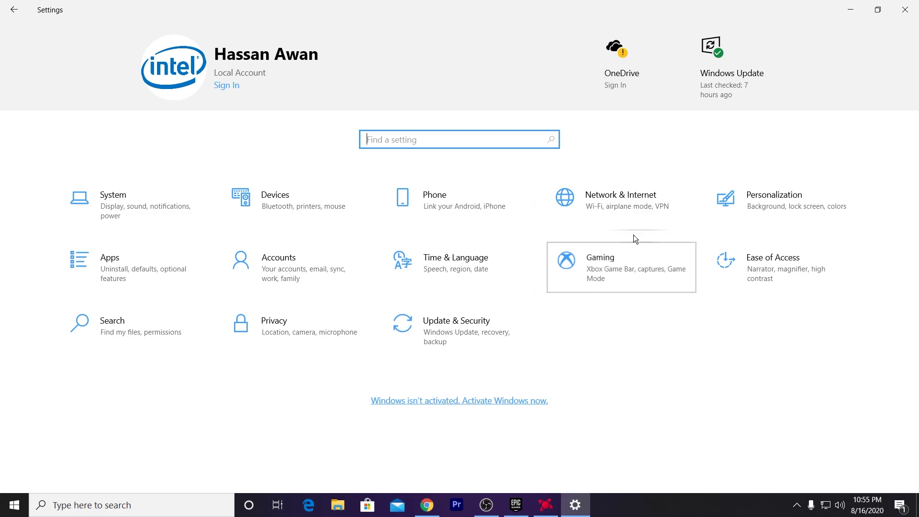
left_click(50, 199)
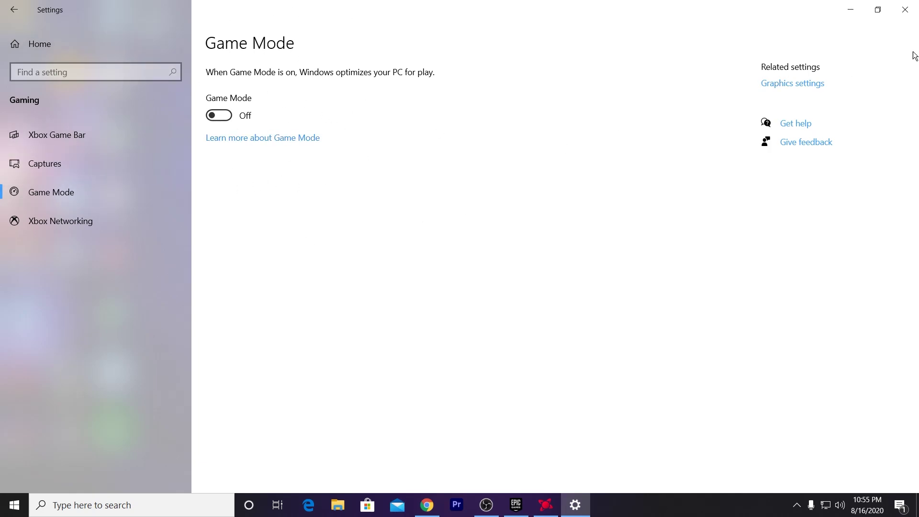
Close Settings and move the Wise Game Booster shortcut to the desktop slot between Microsoft Edge and the Internet Download shortcut.
left_click(905, 10)
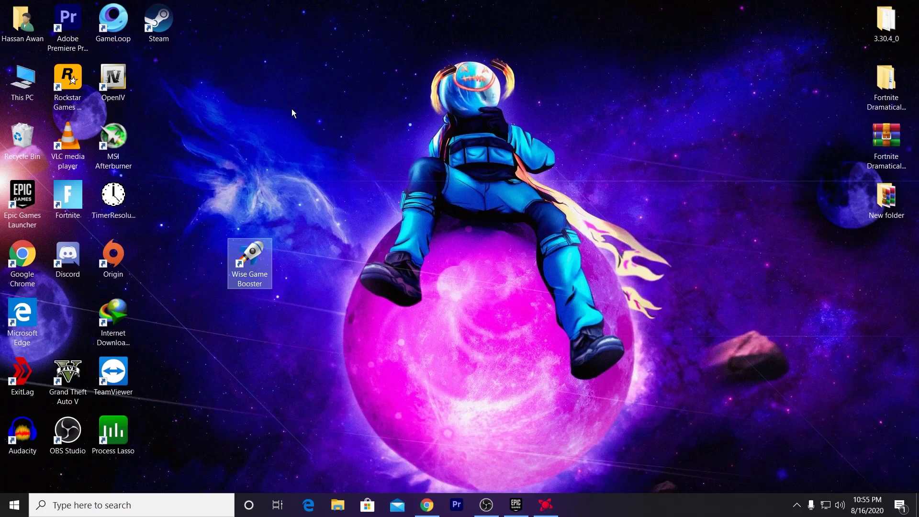
left_click_drag(238, 266, 62, 310)
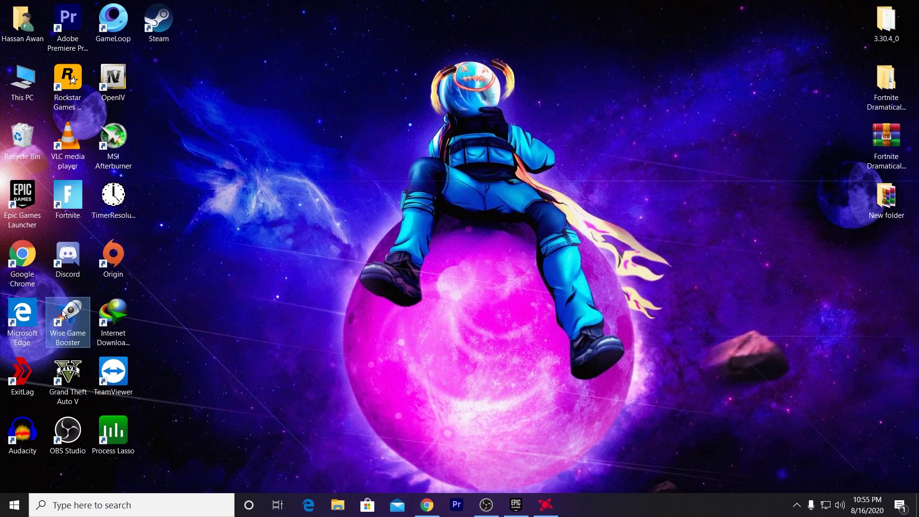